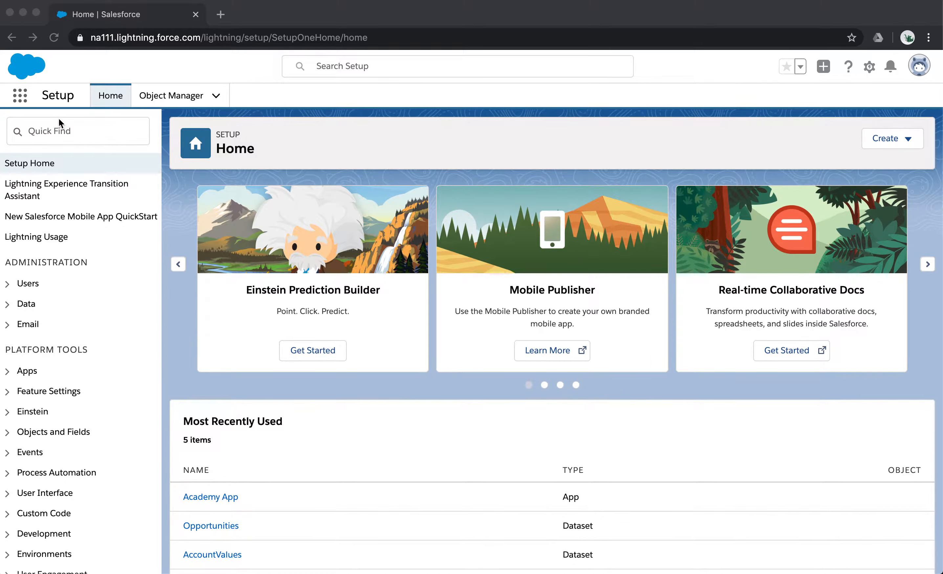
Open Analytics Studio from Salesforce Setup and create a blank dashboard
click(20, 98)
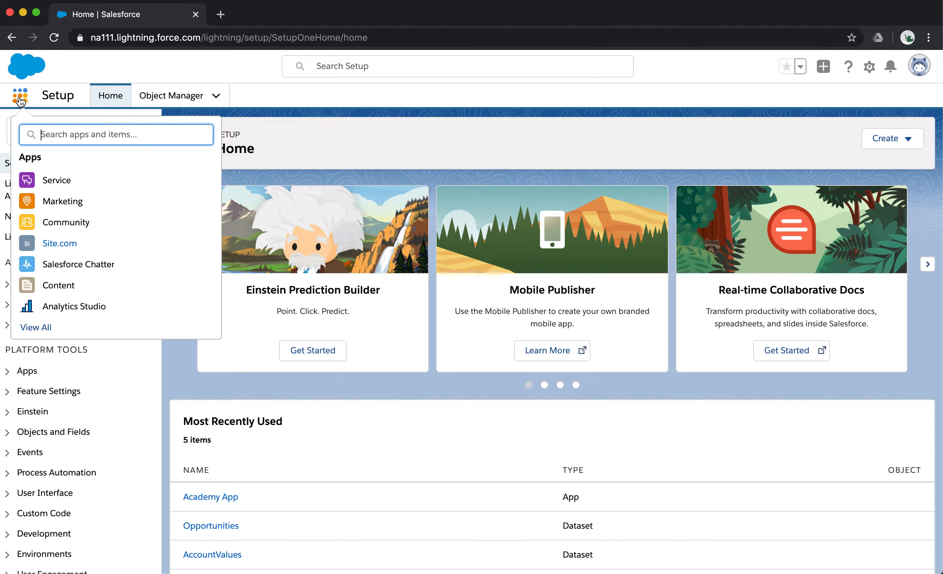
click(102, 304)
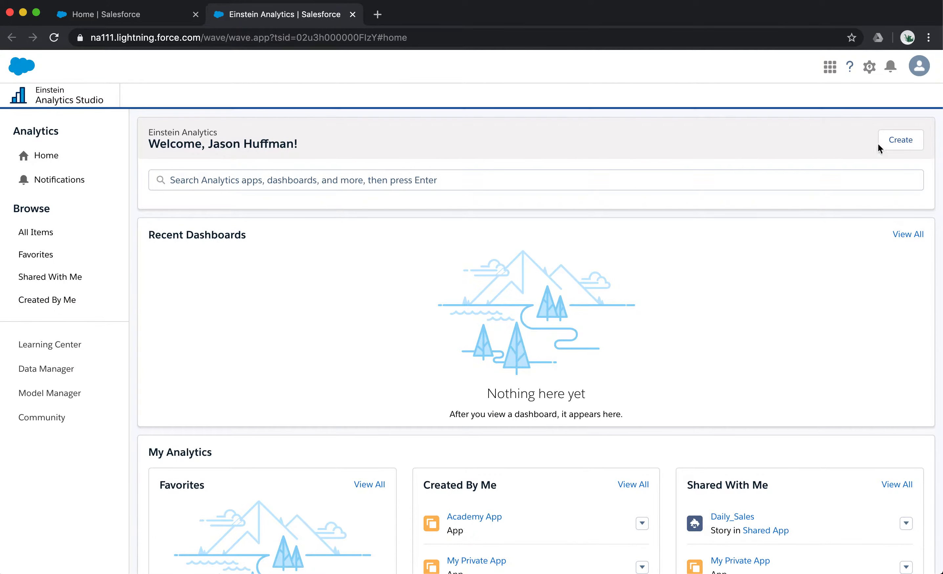
click(902, 144)
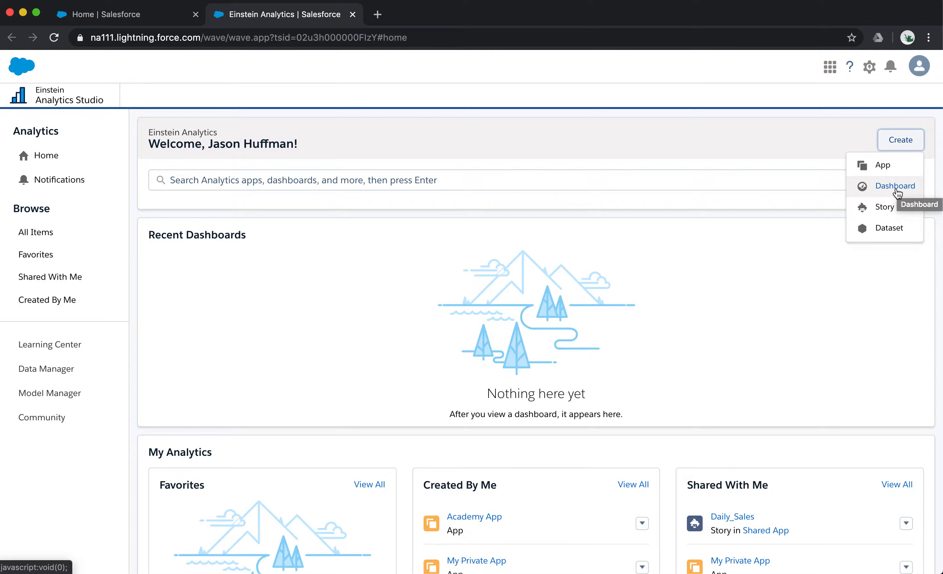
click(895, 186)
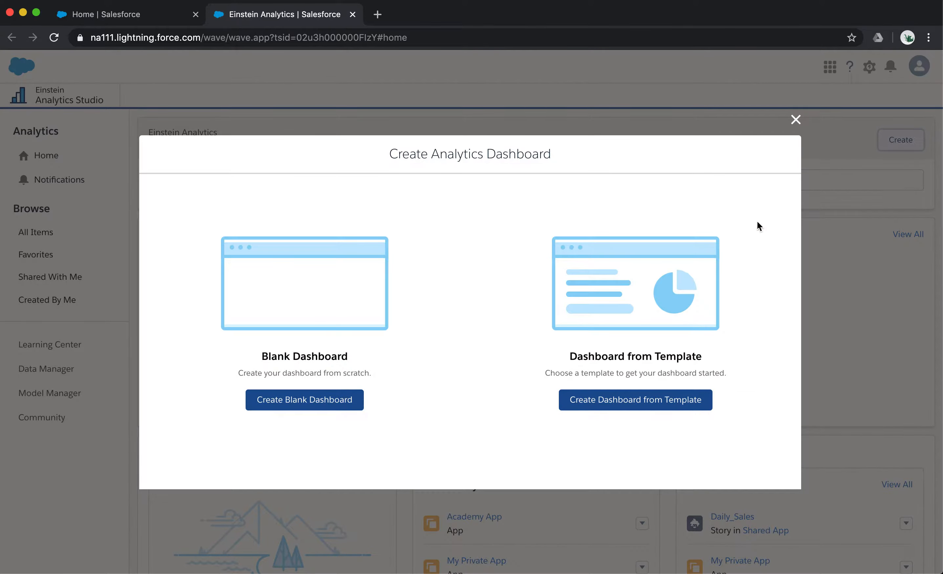
click(323, 402)
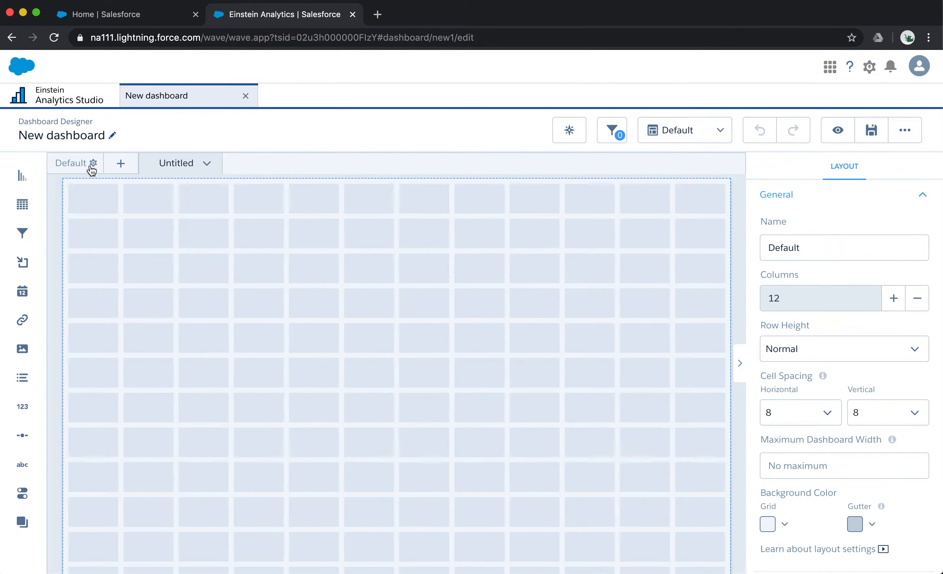
Review the Default layout's general settings and its device settings for screen width, orientation and platform
scroll(840, 334, down, 1)
scroll(841, 338, down, 2)
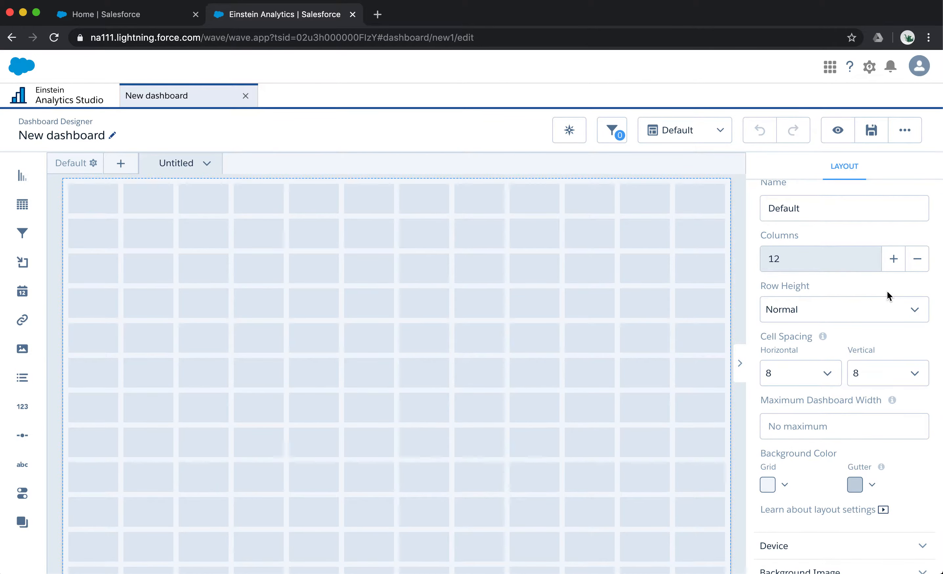
scroll(886, 291, down, 3)
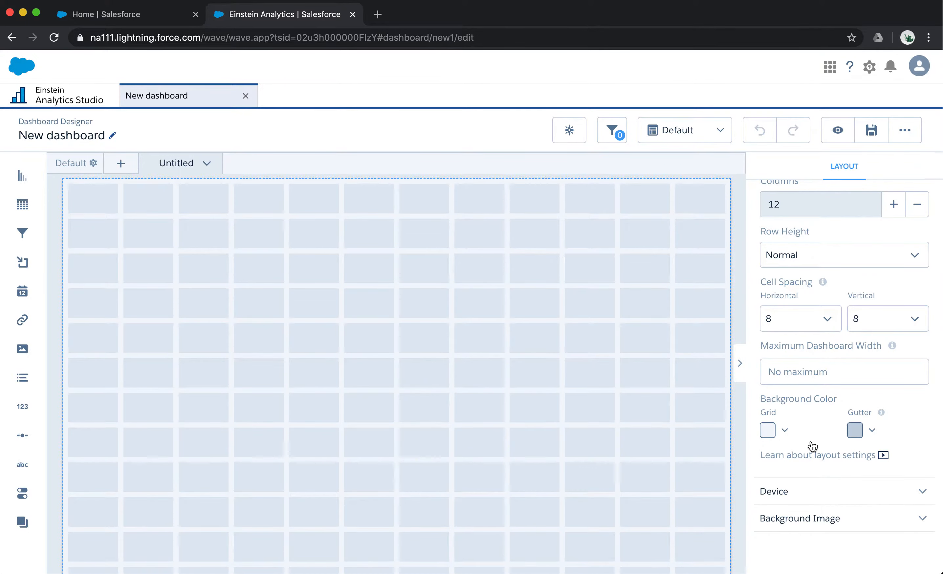
click(819, 496)
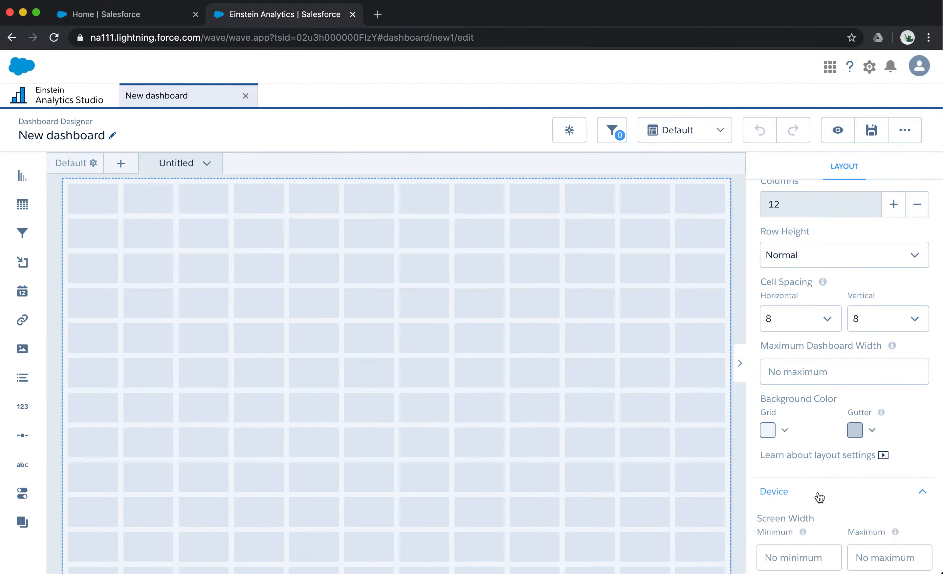
scroll(818, 498, down, 5)
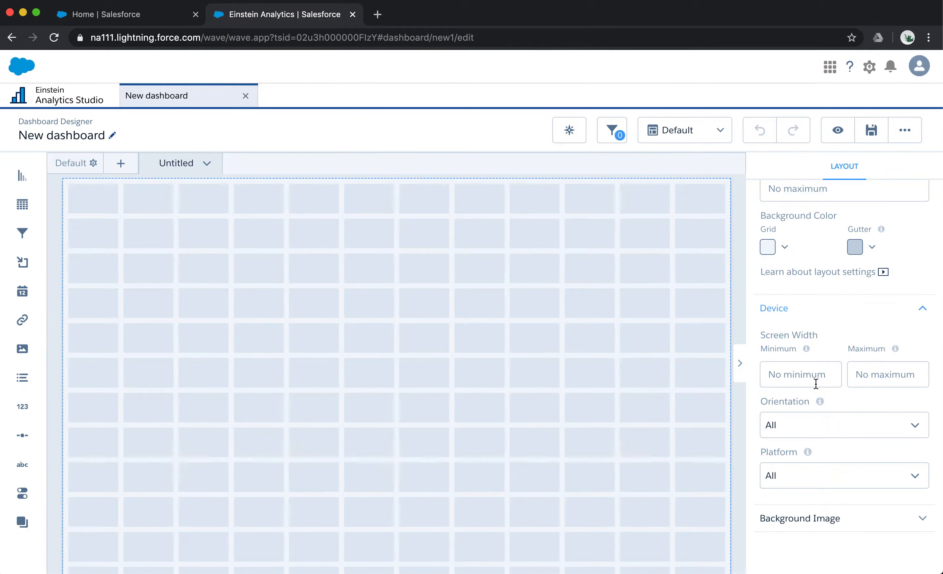
scroll(825, 311, up, 7)
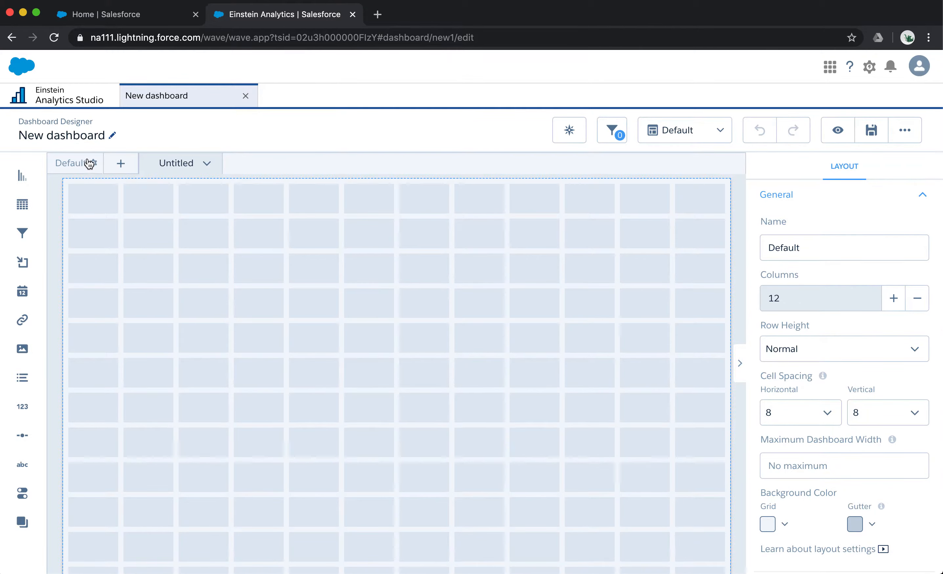
Look through the Untitled page's options, the layout choices, the additional dashboard options and the layout properties
click(208, 163)
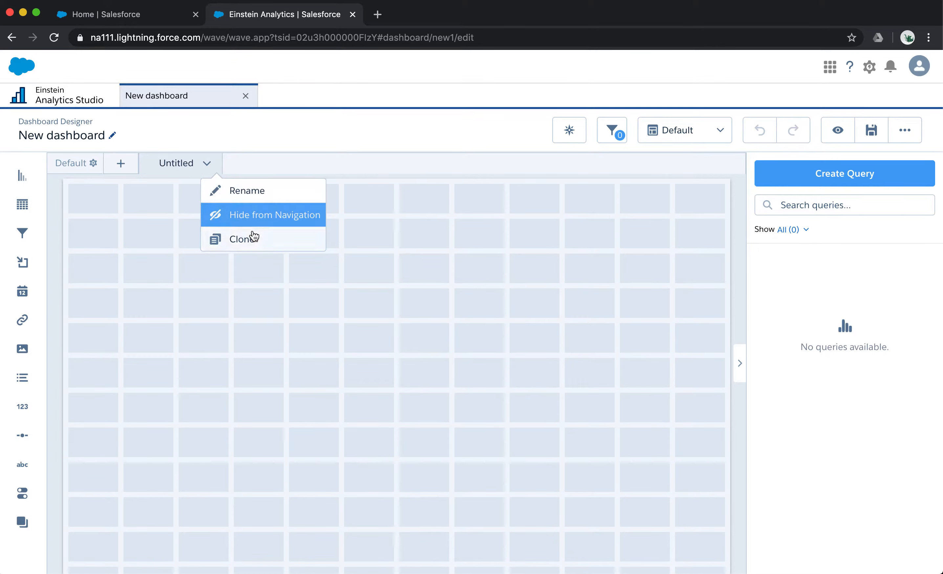
click(252, 161)
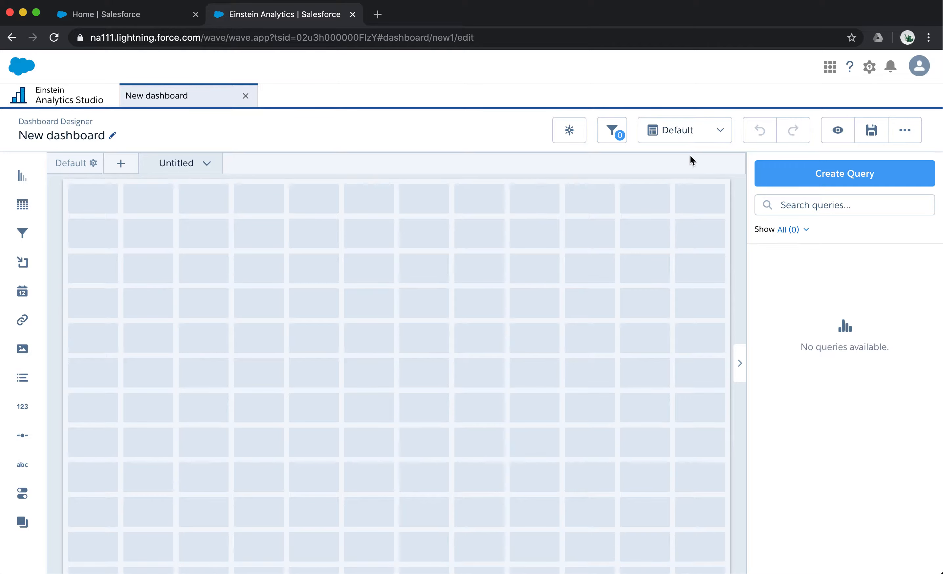
click(705, 133)
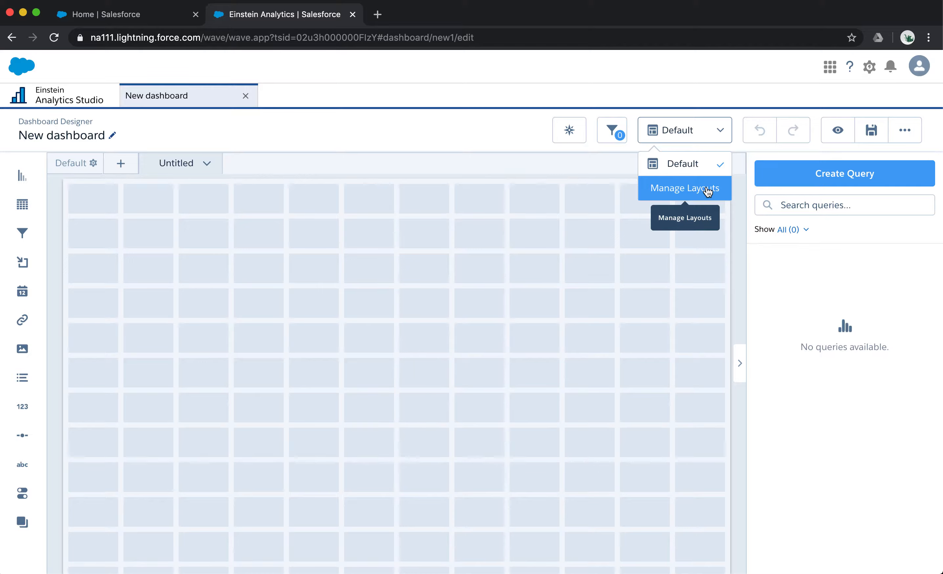
click(736, 145)
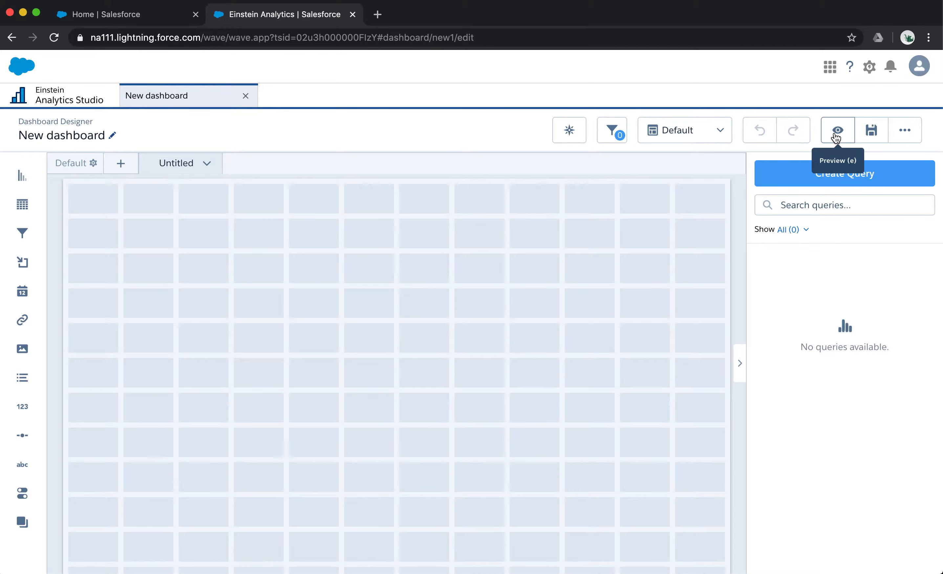
click(908, 138)
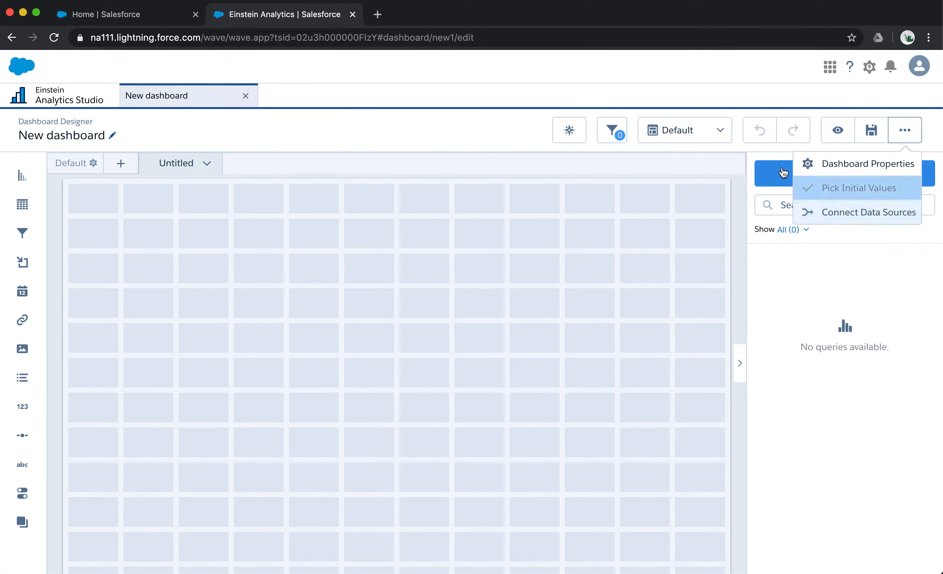
click(683, 160)
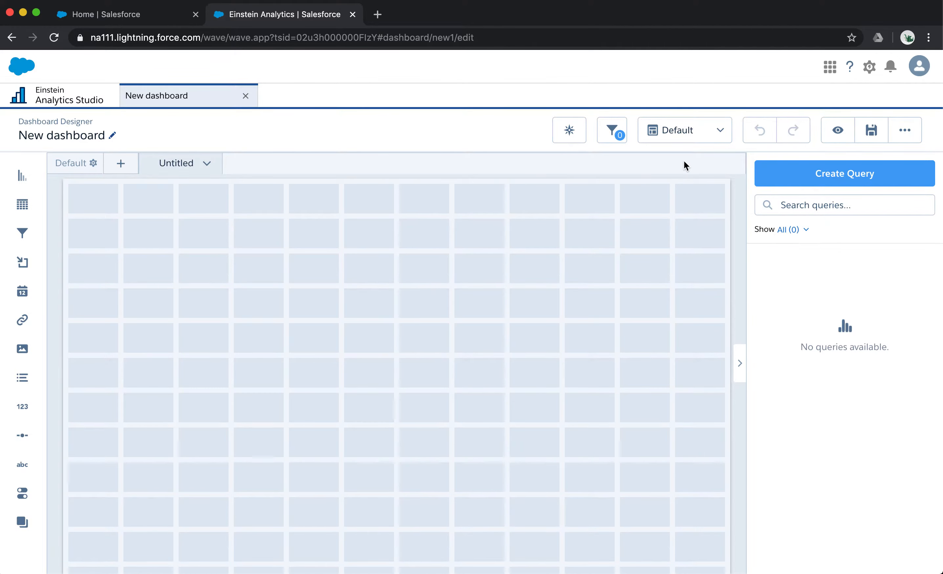
click(76, 166)
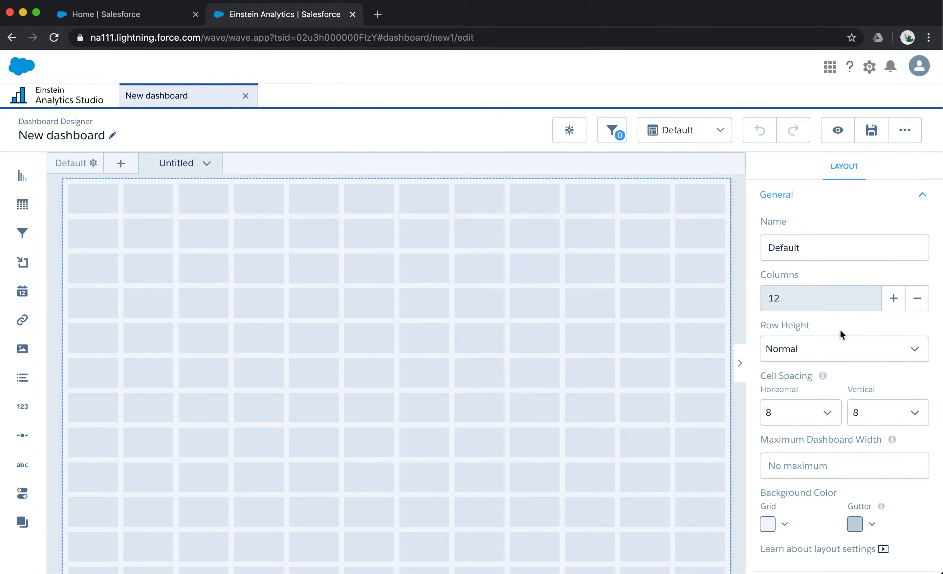
click(366, 296)
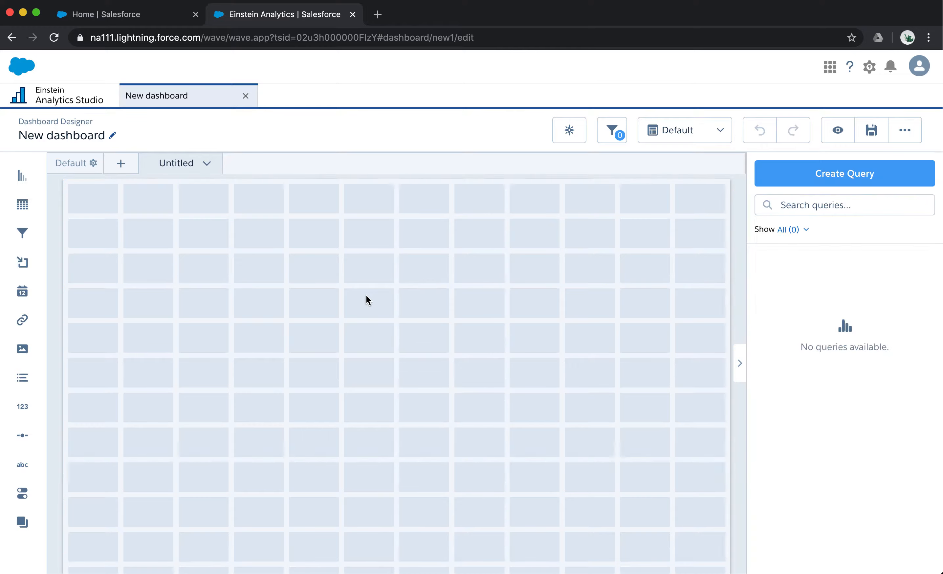
click(70, 162)
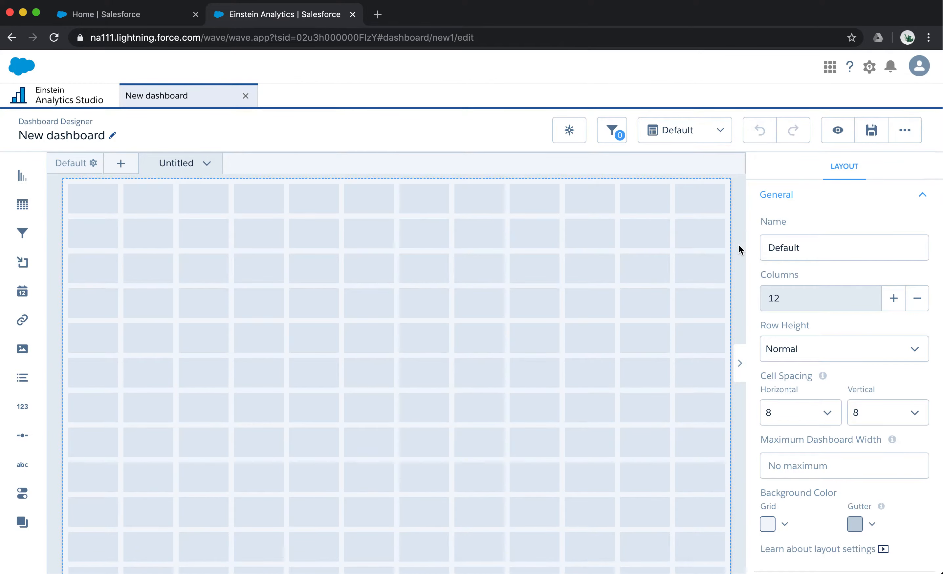
click(738, 424)
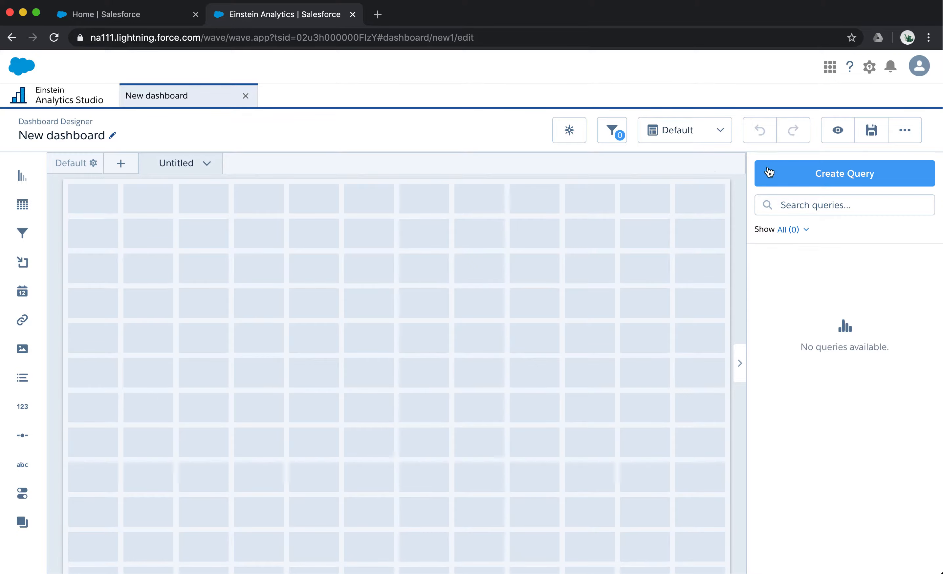
Create a query on the Opportunities dataset with Sum of Amount as the bar length
click(899, 174)
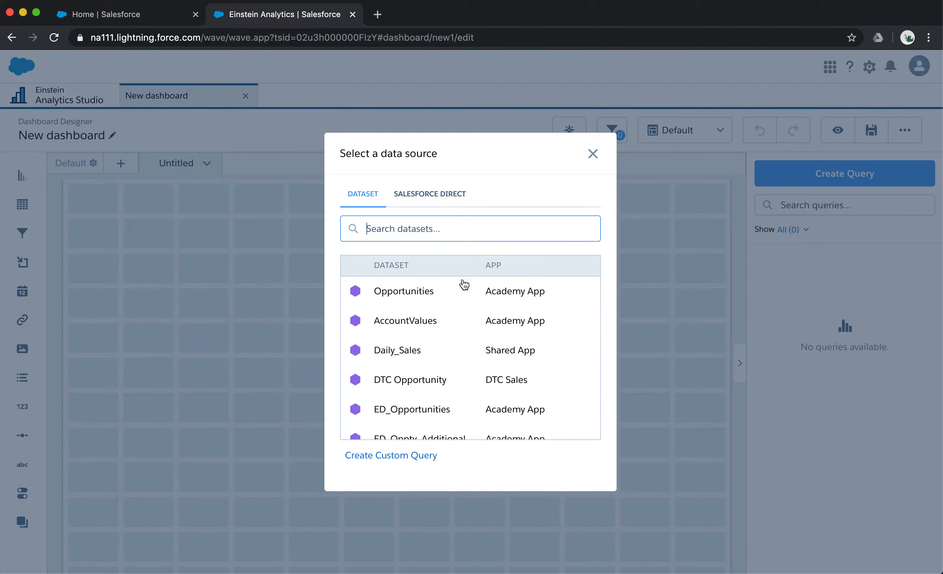
click(428, 292)
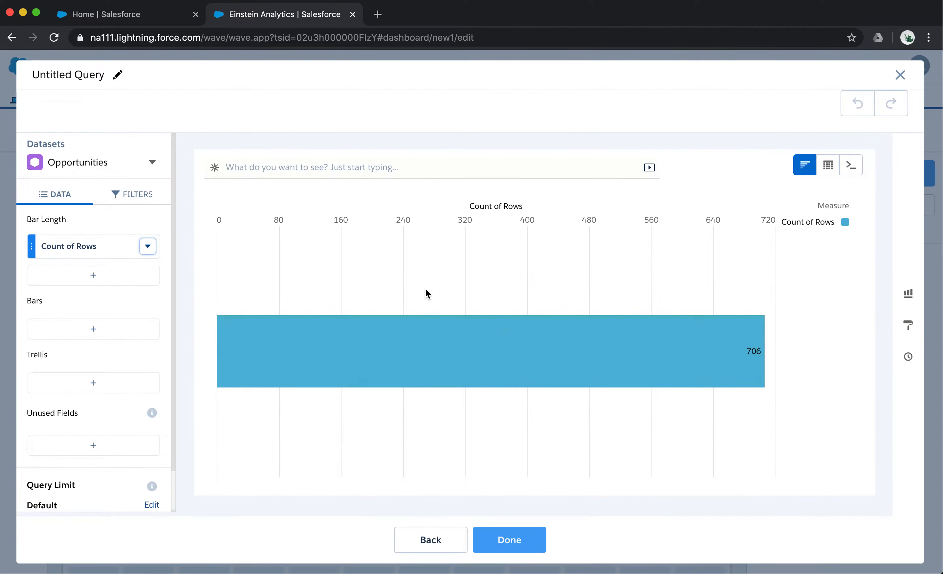
click(105, 244)
click(195, 310)
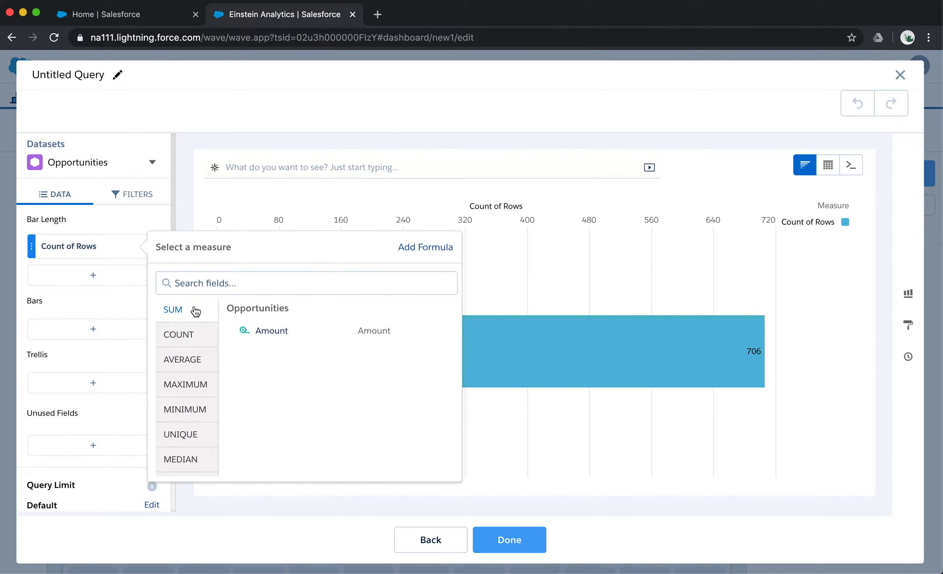
click(271, 334)
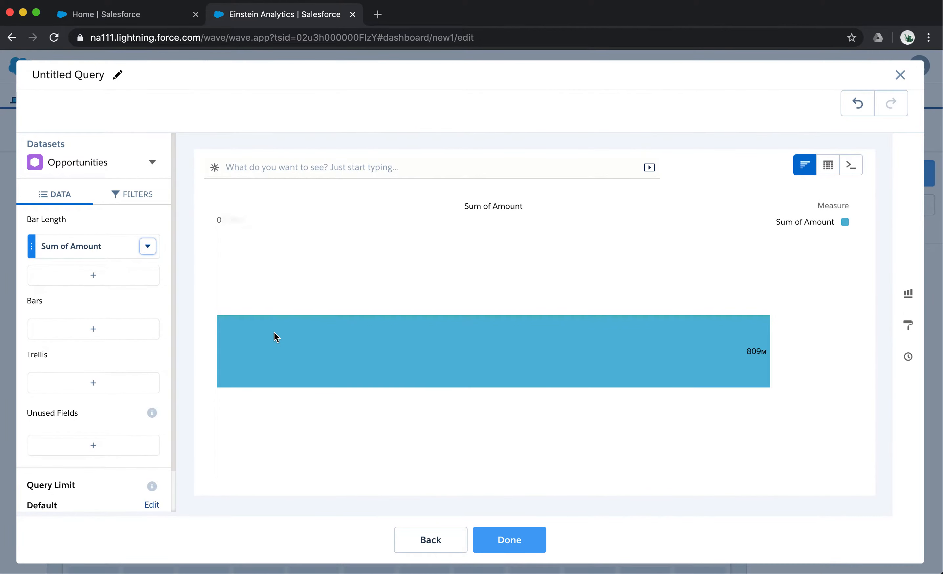
Group the query's bars by Owner and sort them by Sum of Amount in descending order
click(130, 329)
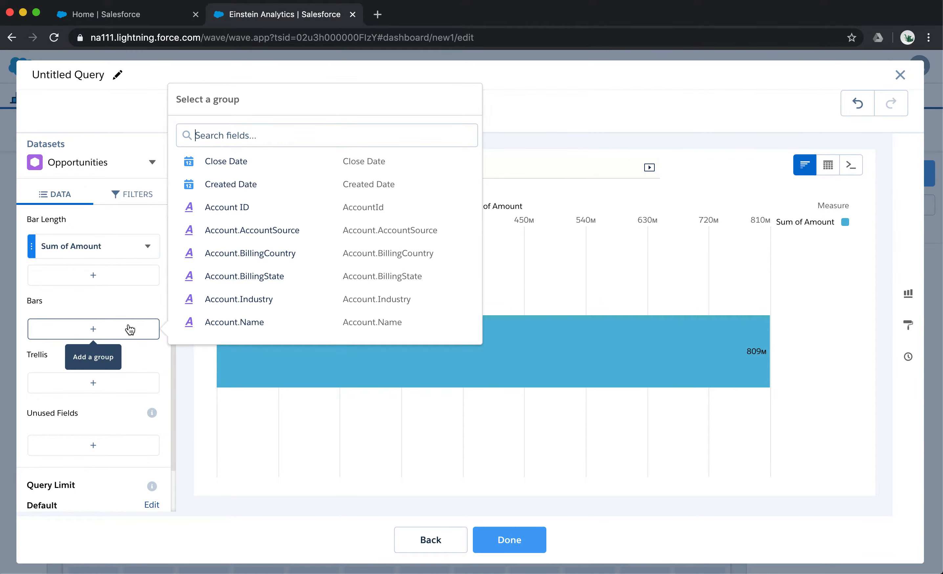
text(owner)
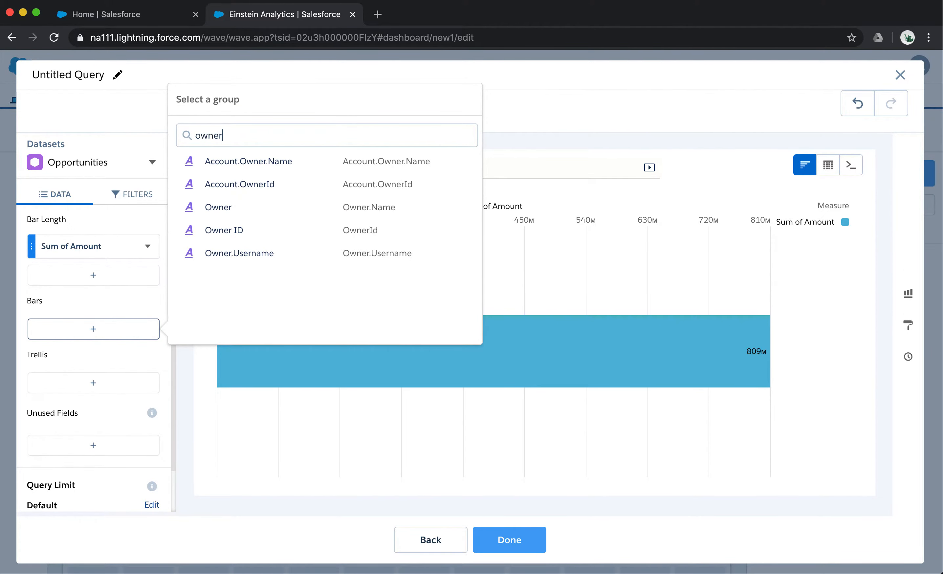
click(243, 208)
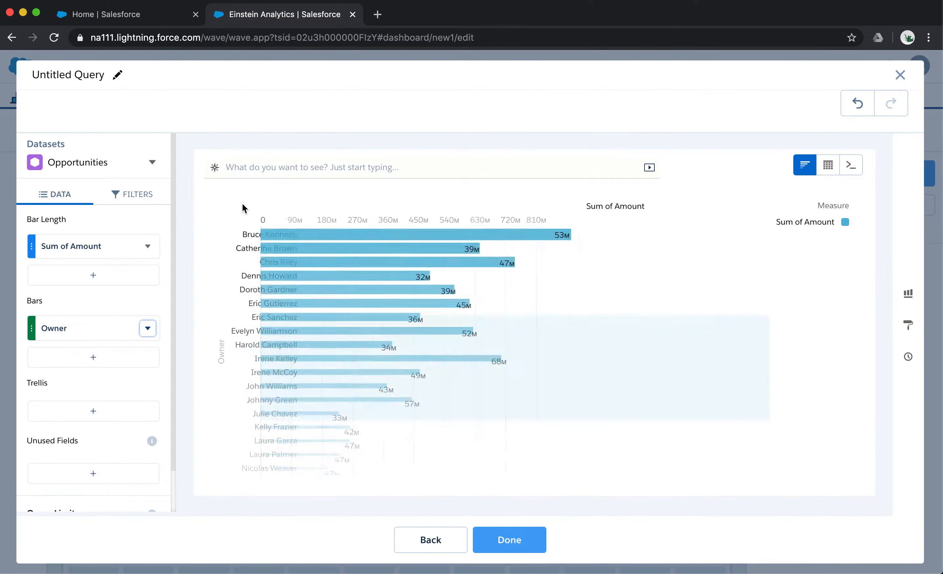
click(148, 248)
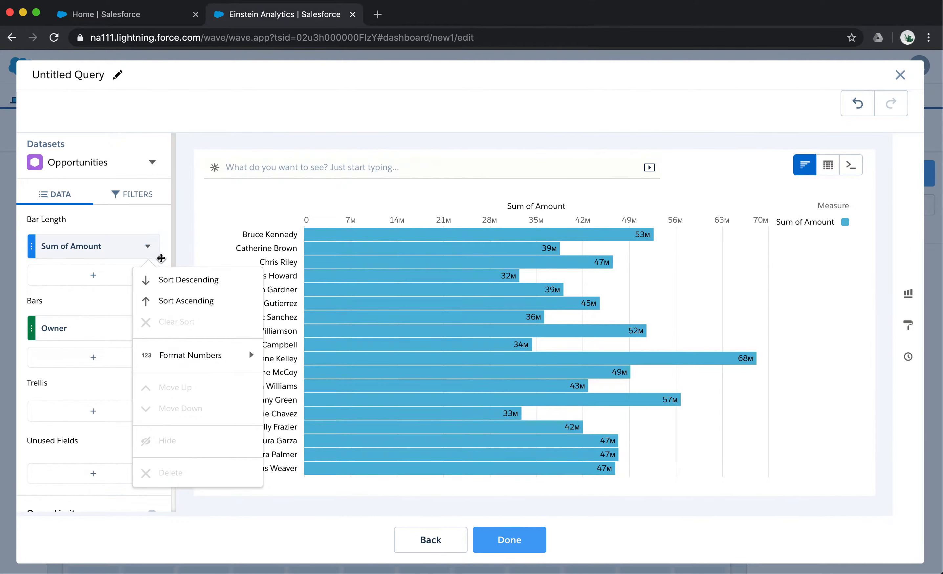
click(181, 279)
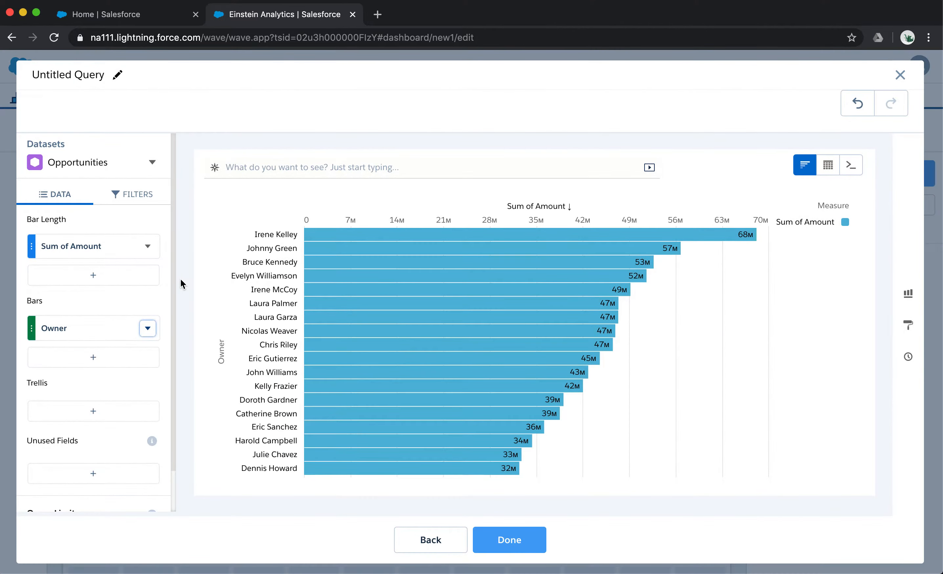
Name the query "Amount by Owner" and finish it
click(85, 74)
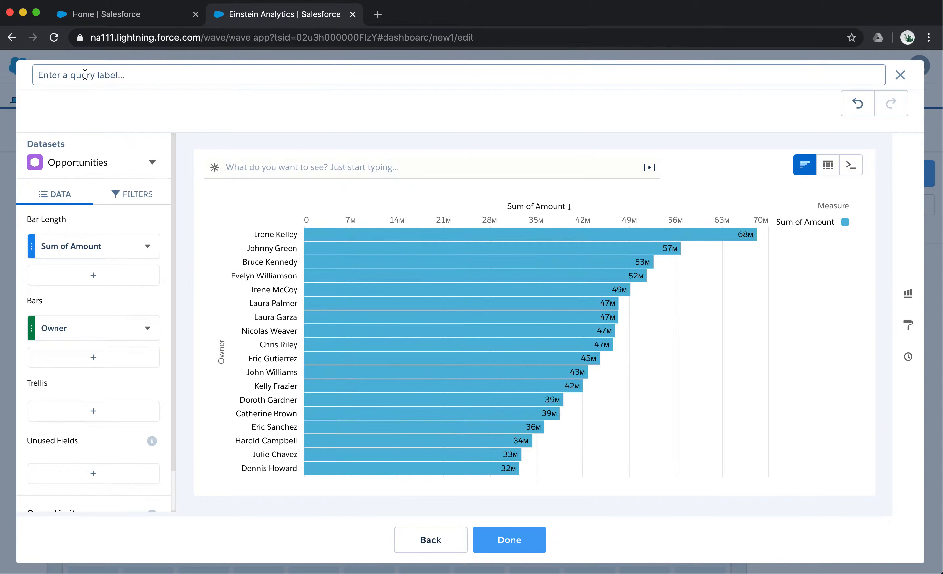
text(Amount by Owner)
click(526, 543)
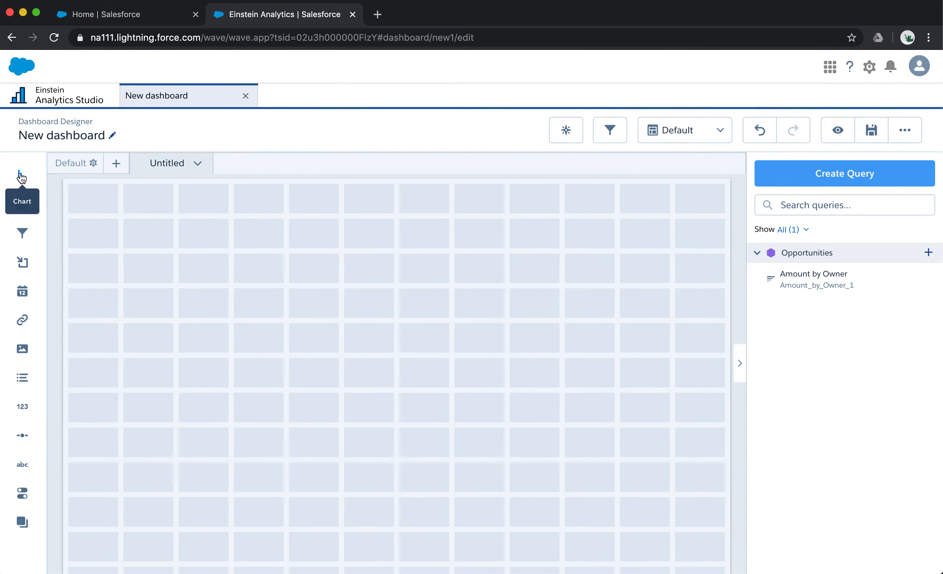
Place a chart widget about seven columns by seven rows on the canvas and assign the Amount by Owner query to it
drag(22, 177, 282, 260)
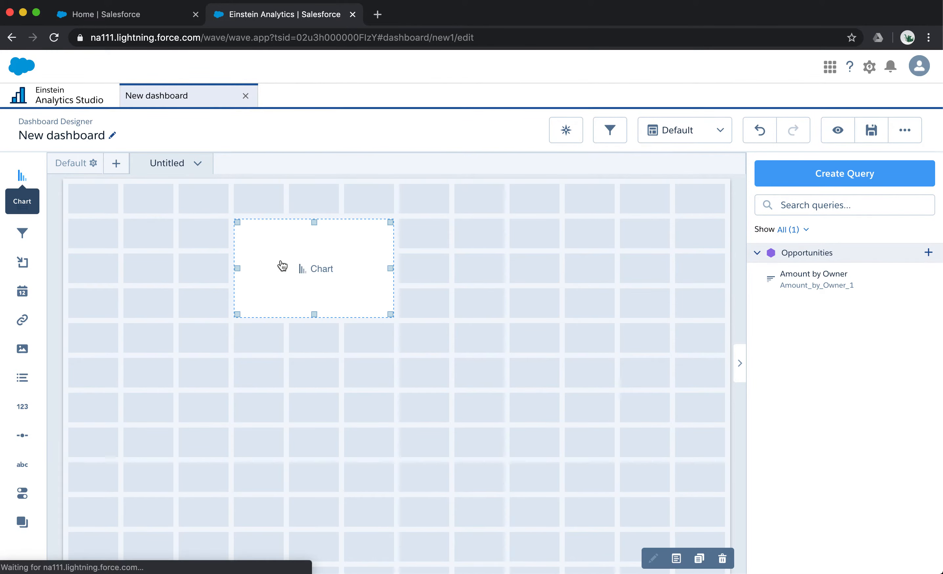
drag(390, 314, 571, 433)
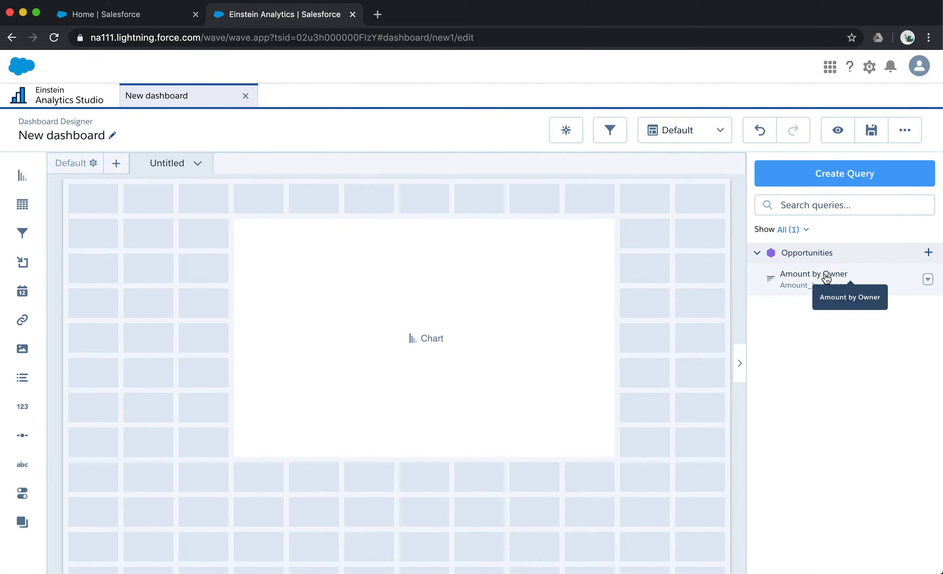
drag(826, 278, 536, 307)
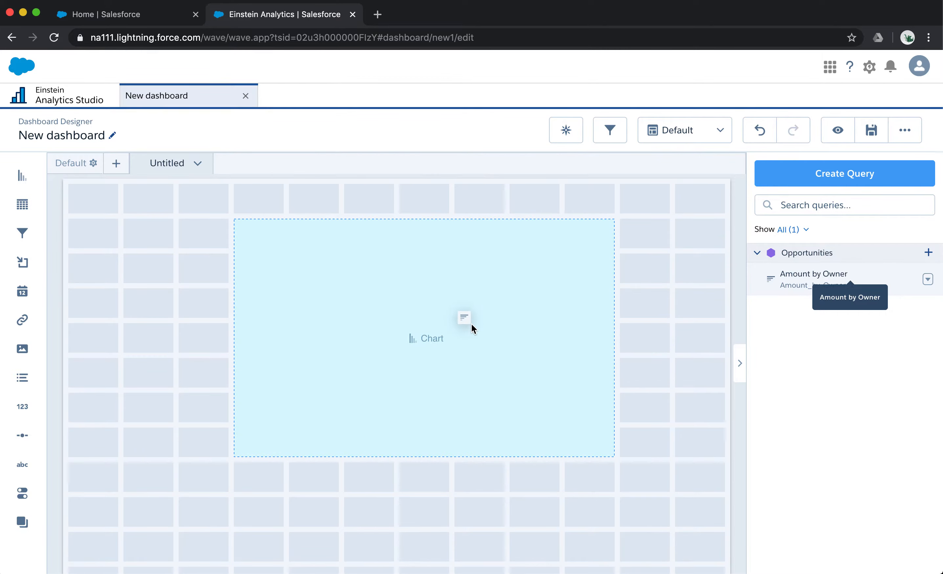
drag(471, 323, 533, 298)
drag(447, 308, 448, 308)
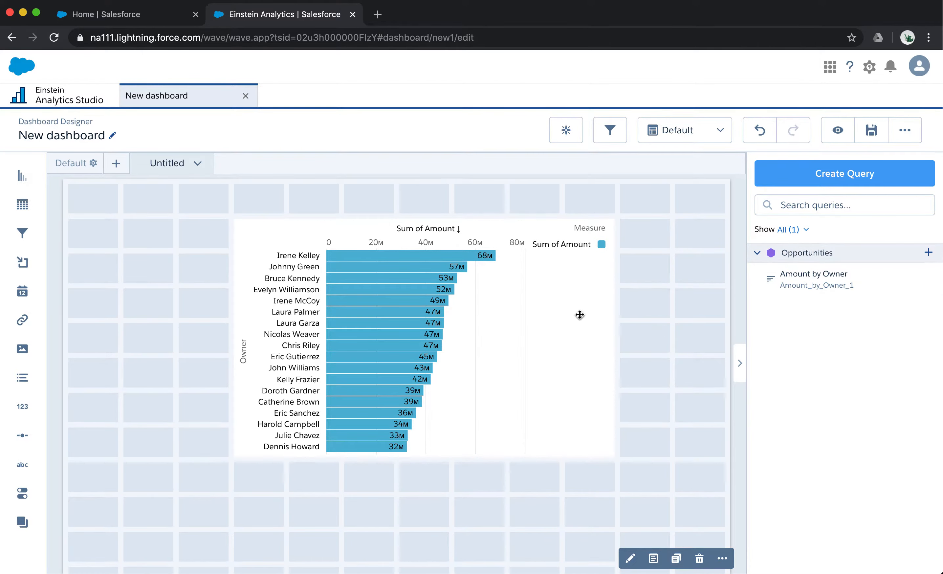
Delete the Amount by Owner chart widget from the canvas
click(560, 312)
key(Delete)
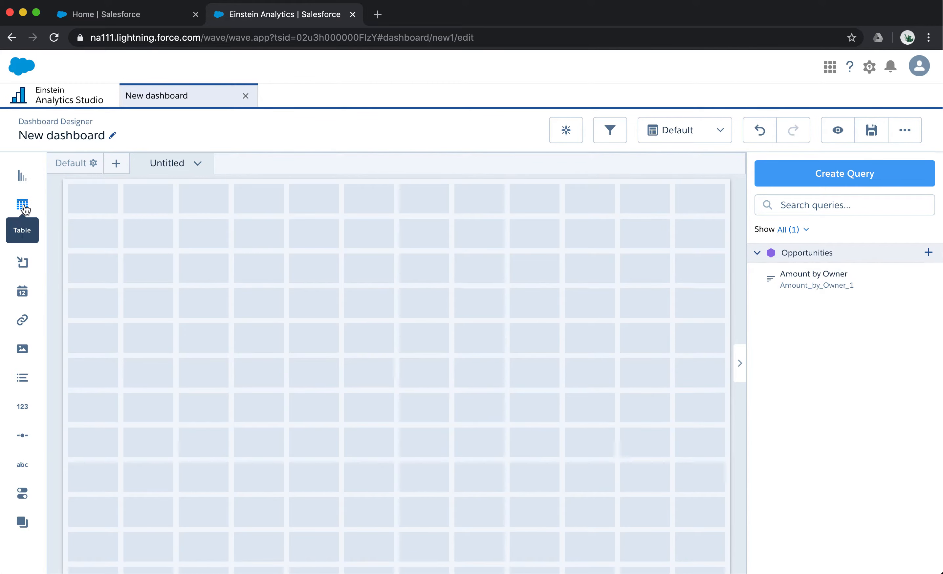
Try the Amount by Owner query in a table widget about seven columns by five rows, and delete the table
drag(24, 209, 274, 299)
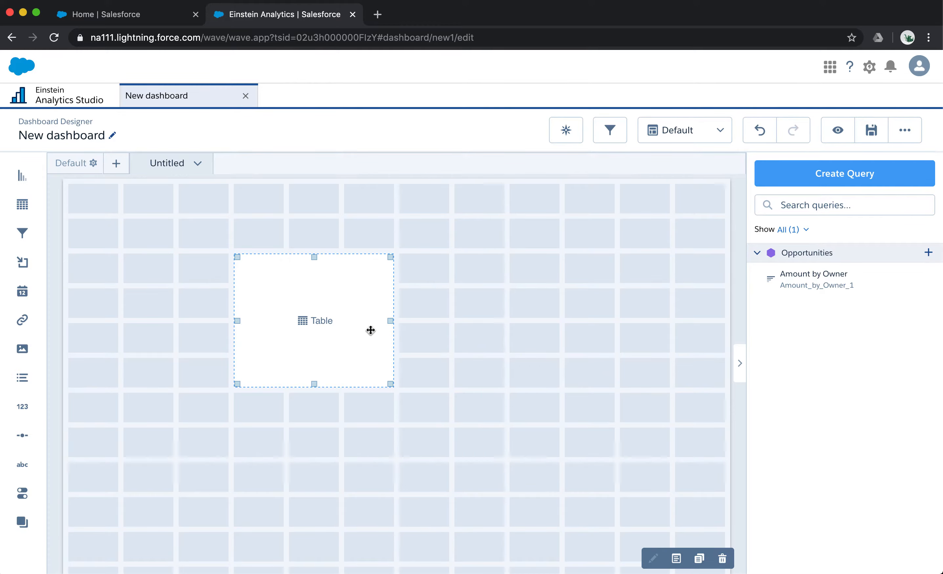
drag(394, 388, 592, 421)
drag(808, 278, 521, 339)
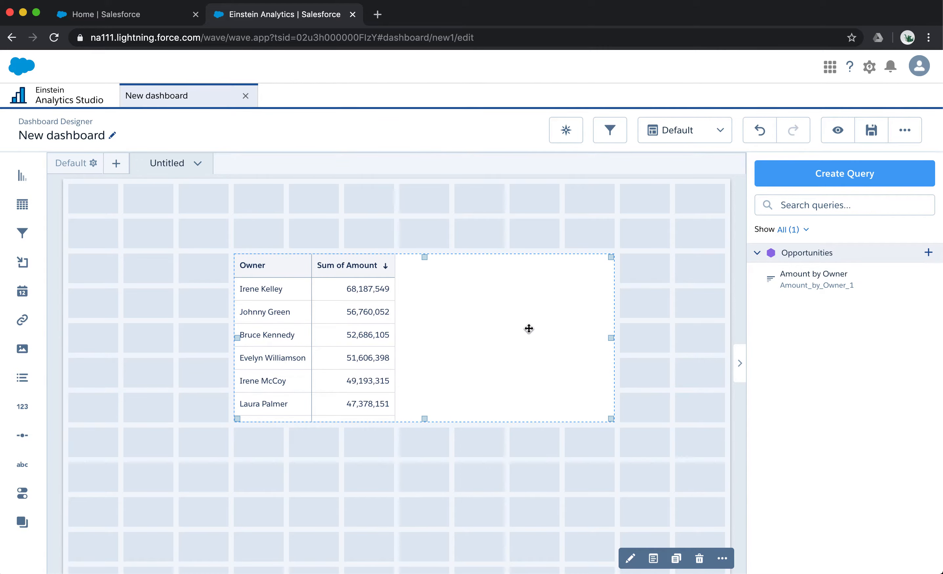
key(Delete)
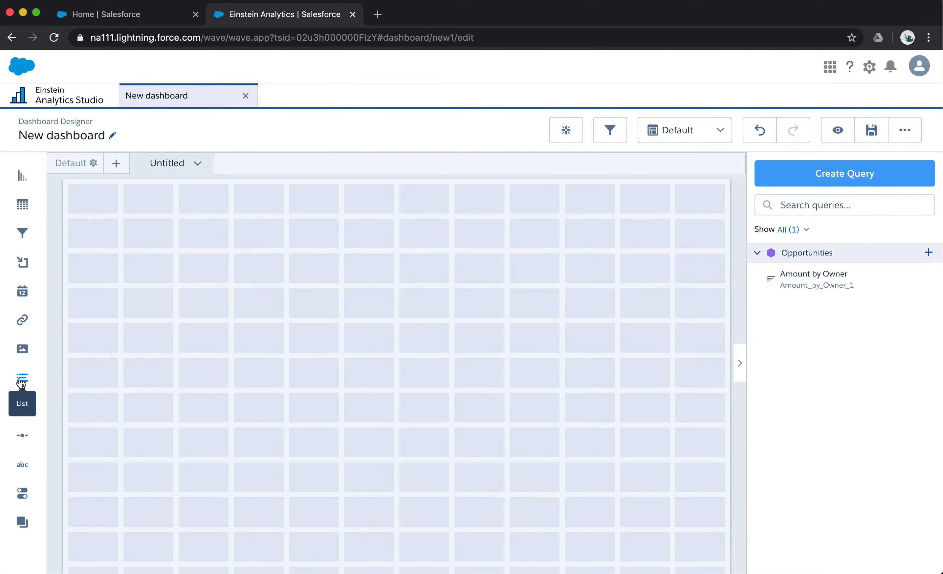
Place a list widget with the Amount by Owner query in the canvas's upper-left corner, eight columns wide and one row high
drag(22, 383, 586, 459)
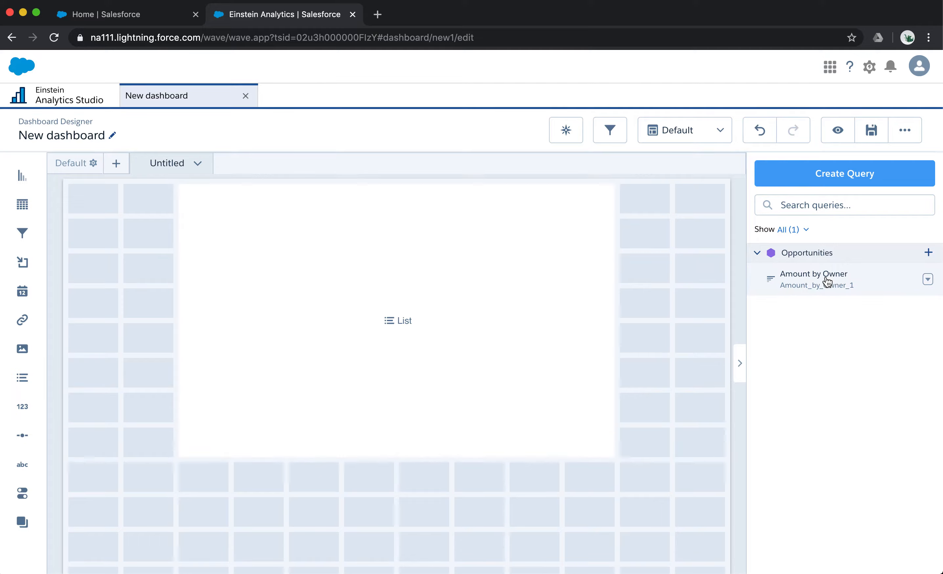
drag(828, 282, 558, 317)
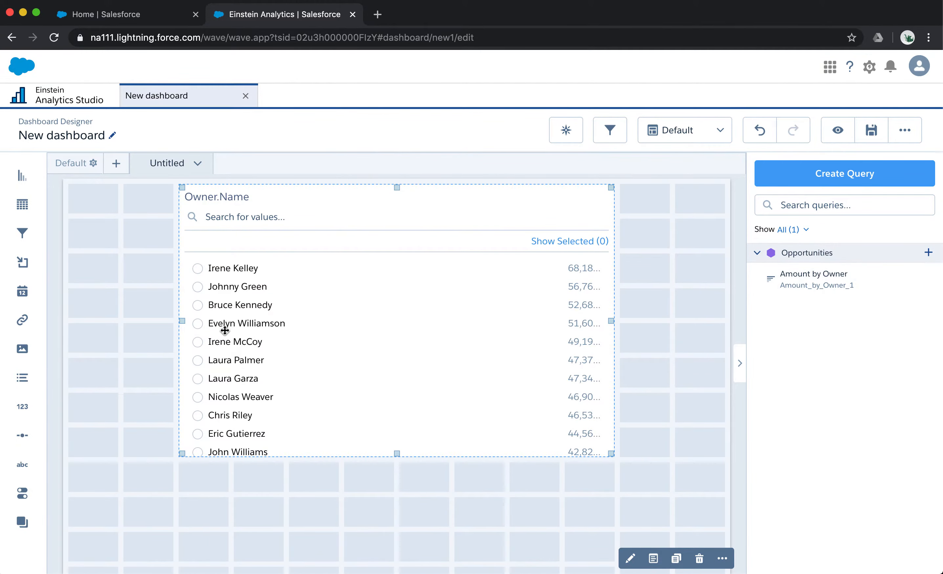
scroll(224, 330, down, 3)
scroll(223, 330, up, 3)
drag(321, 191, 226, 193)
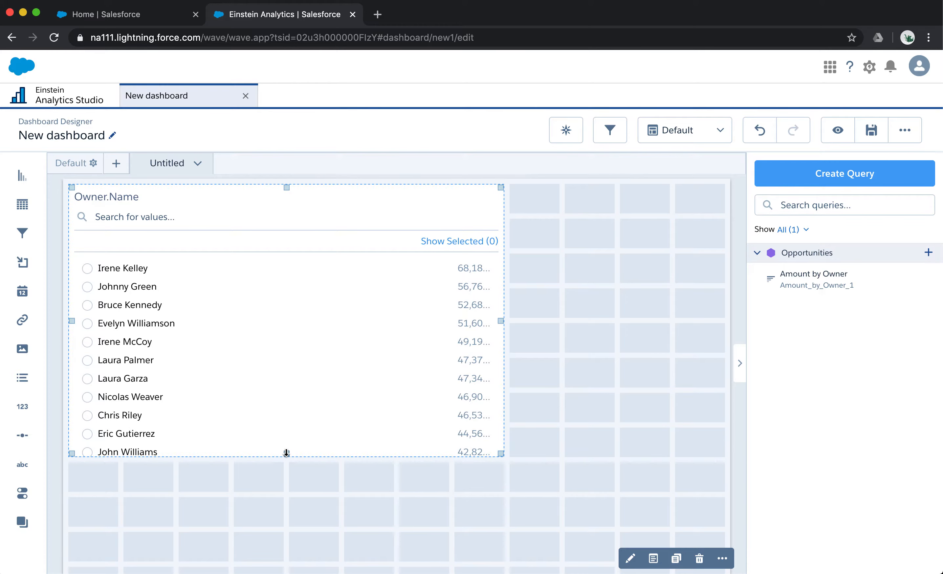
drag(285, 450, 291, 209)
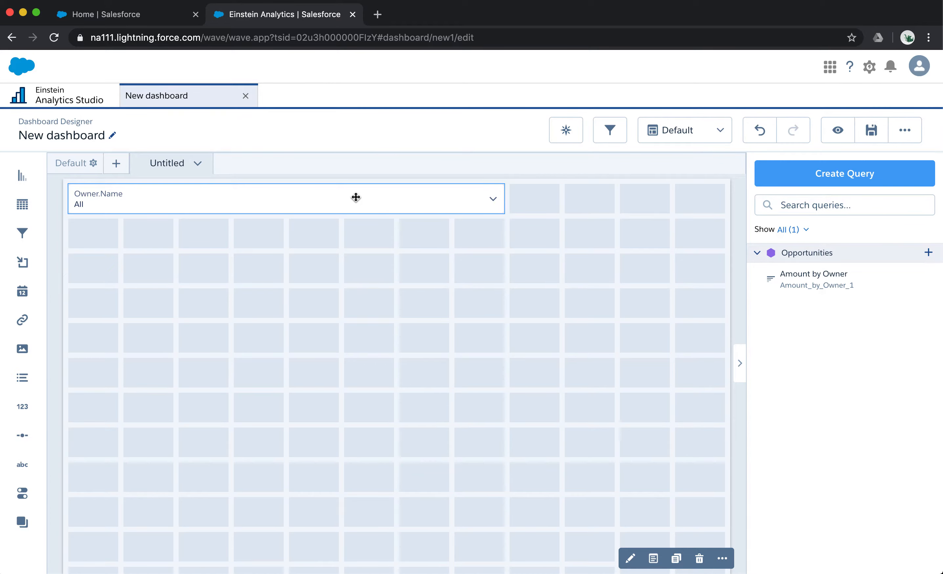
Preview the dashboard, test the Owner.Name list by selecting one owner and clearing the selection, and return to editing
click(838, 133)
click(536, 176)
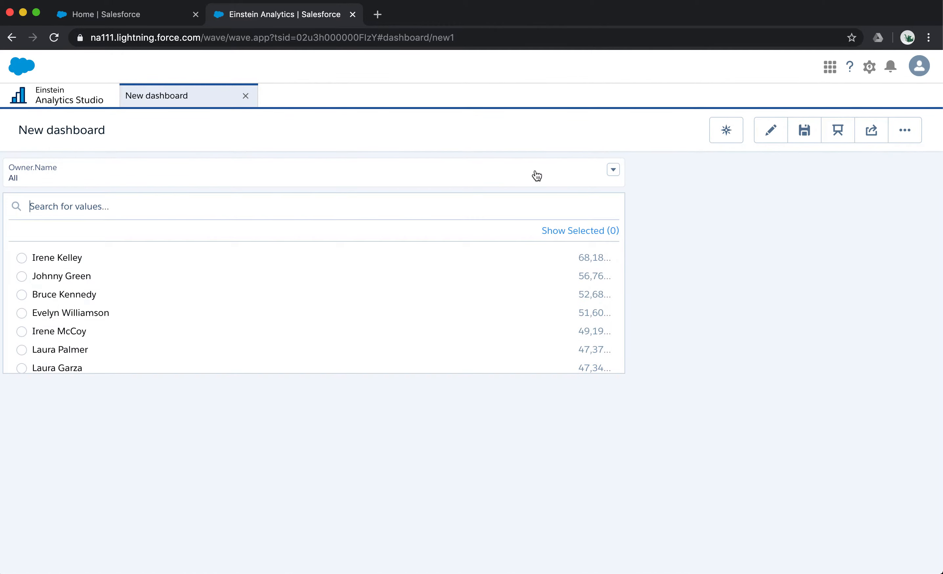
scroll(209, 296, down, 5)
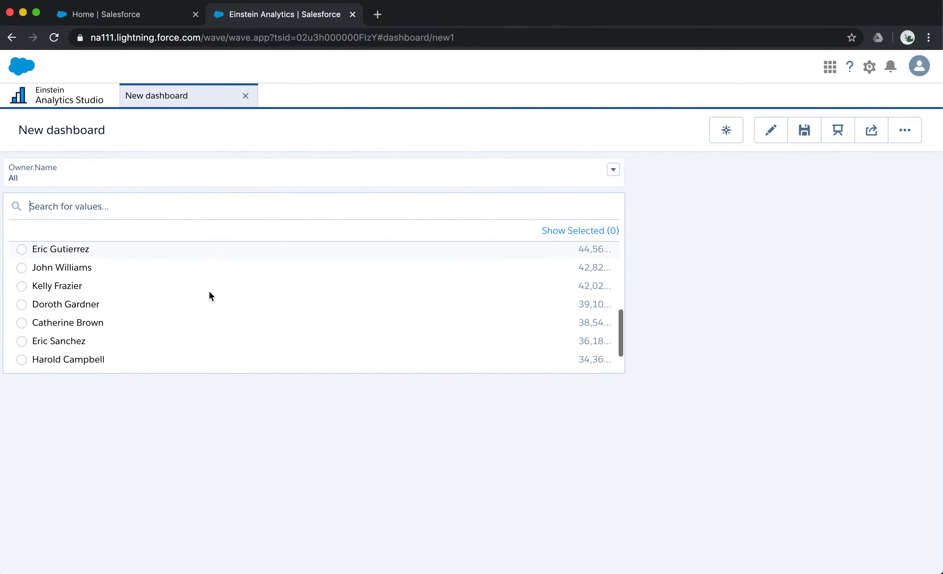
scroll(209, 295, down, 2)
scroll(209, 295, up, 3)
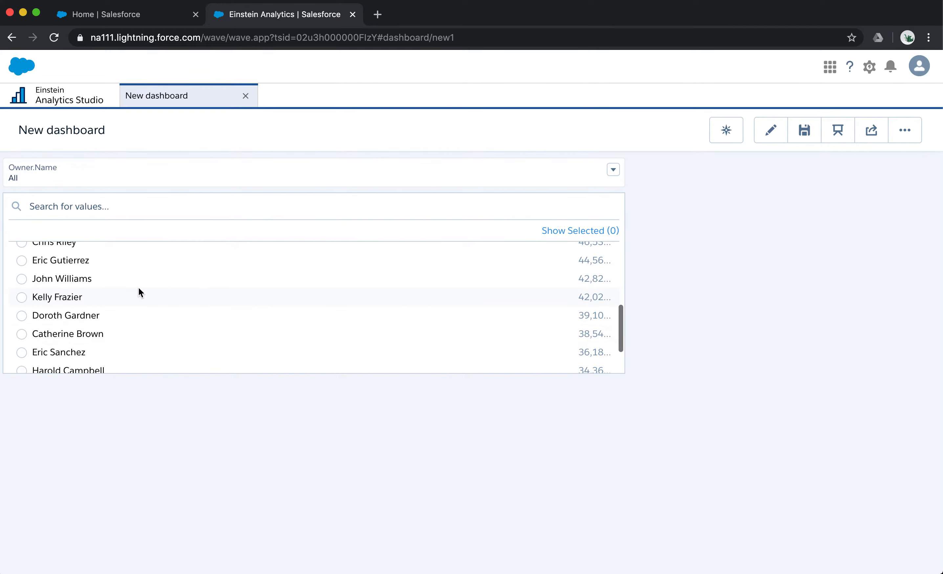
click(25, 296)
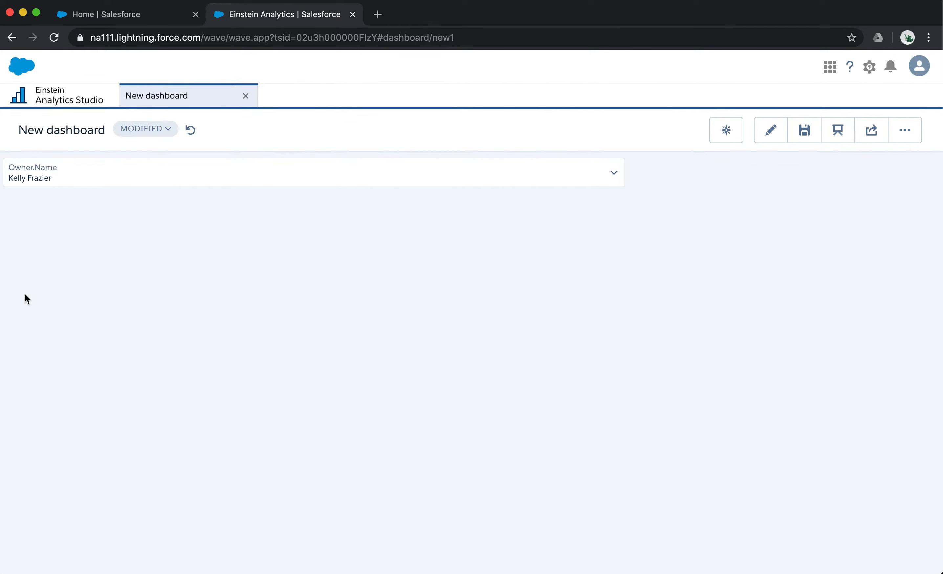
click(74, 178)
scroll(67, 322, down, 3)
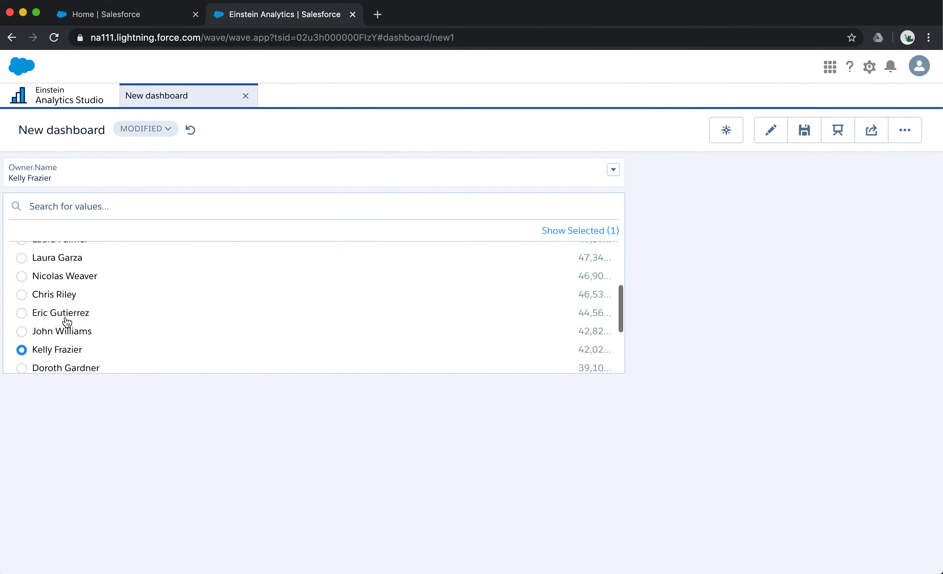
scroll(67, 322, down, 2)
click(21, 274)
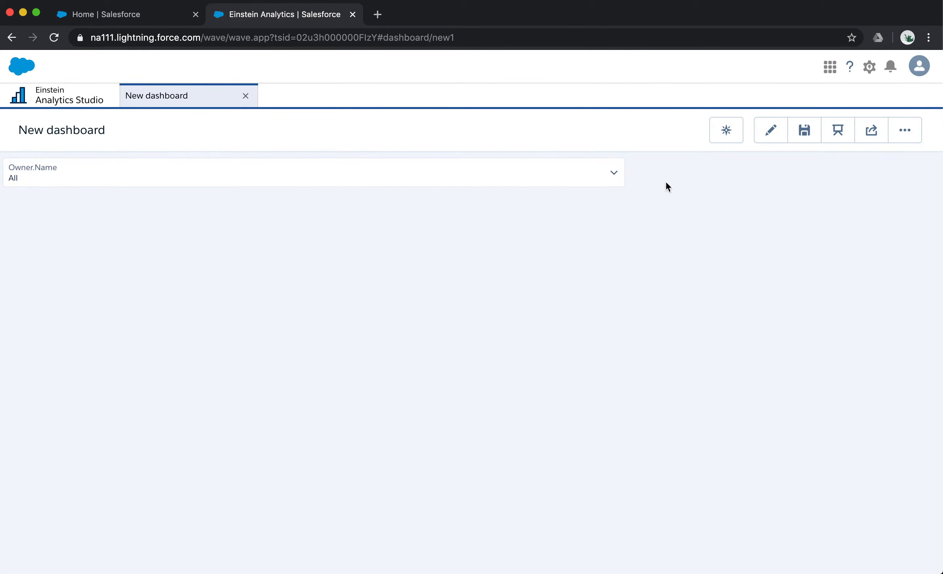
click(770, 141)
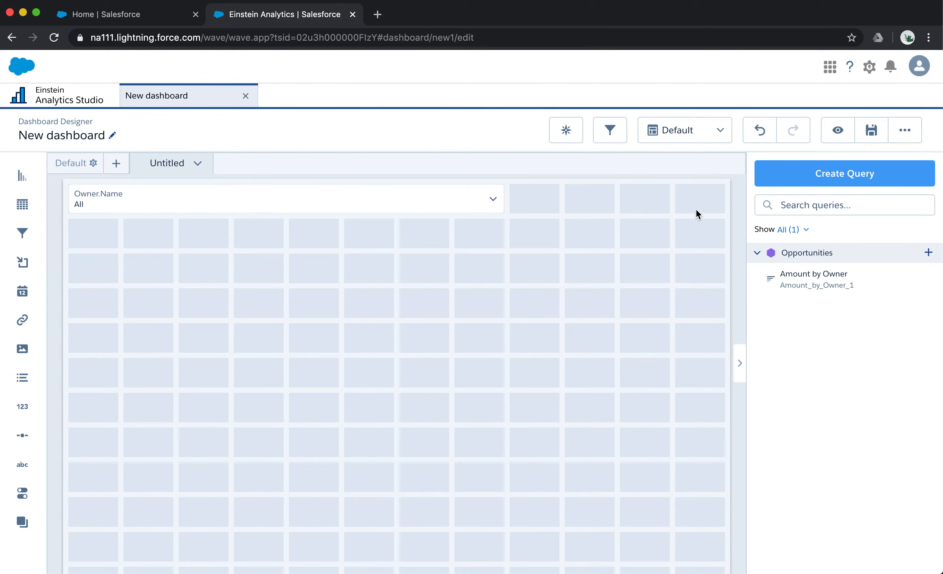
Create a query on the Opportunities dataset that shows Count of Rows grouped by Account.Type
click(817, 174)
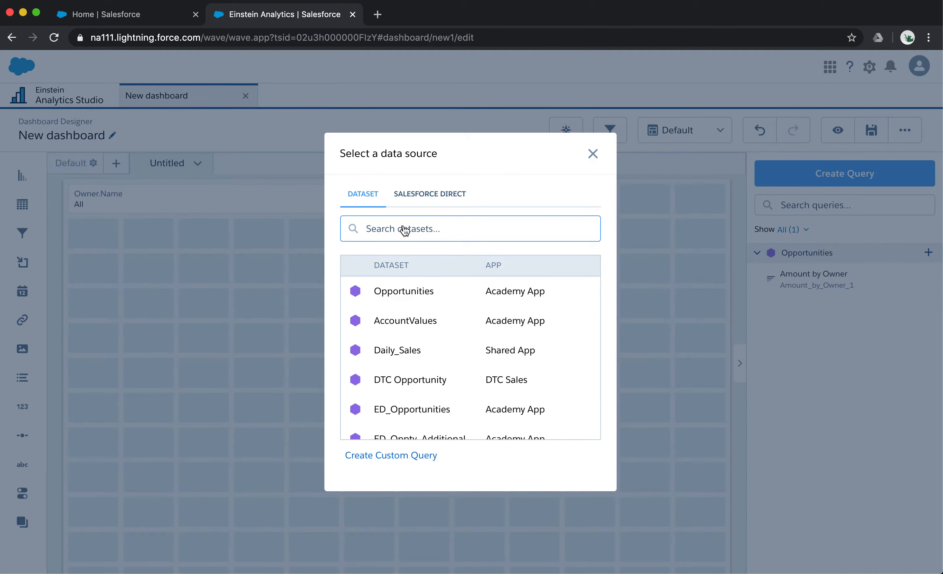
click(400, 296)
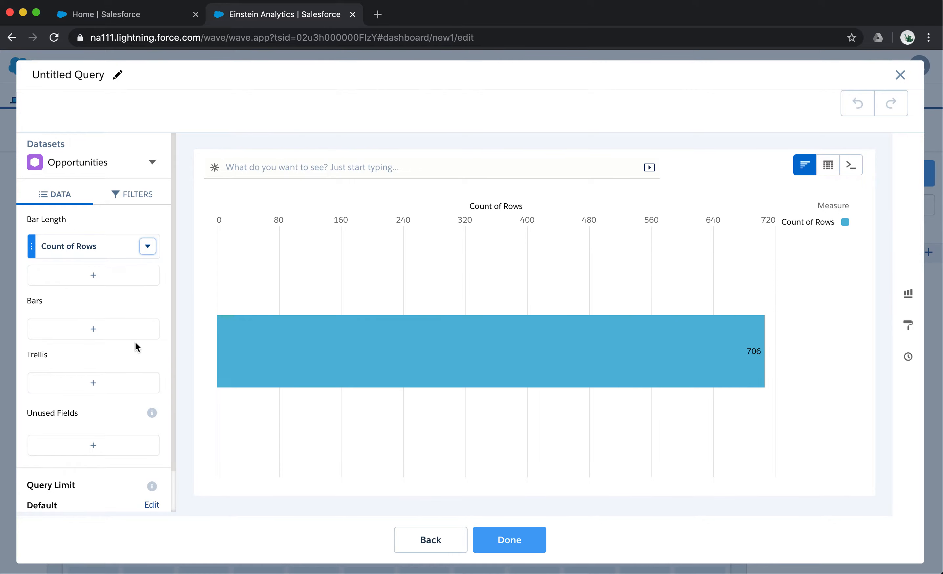
click(125, 334)
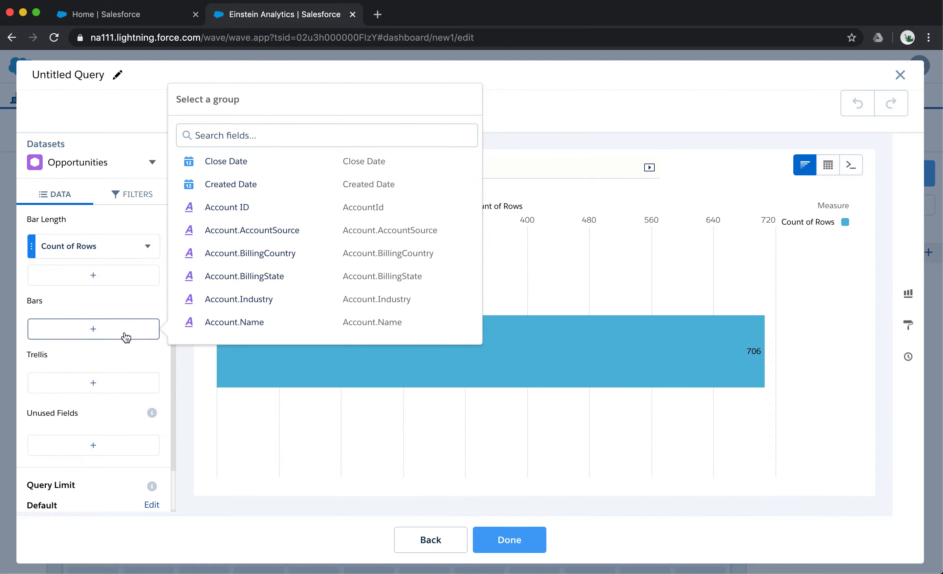
text(type)
click(235, 170)
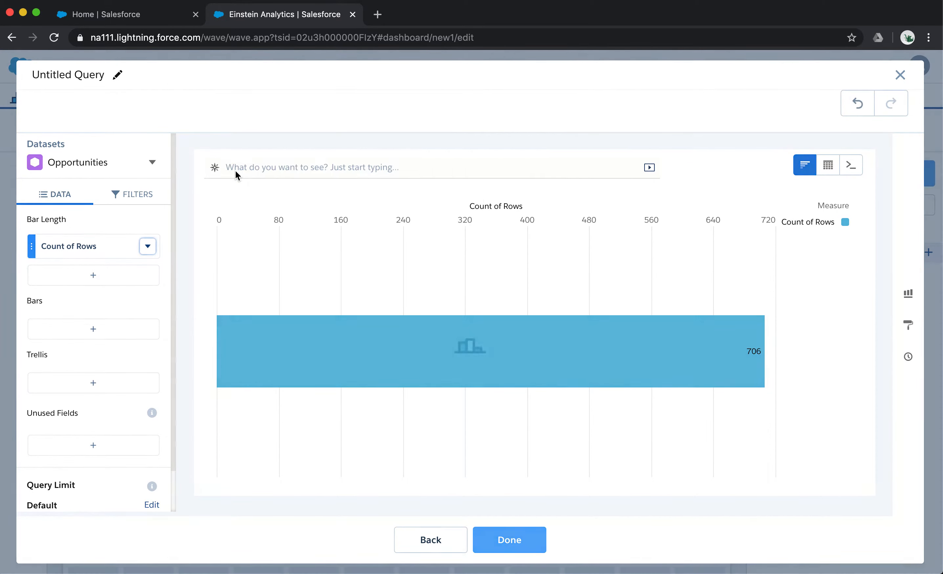
mouse_move(389, 280)
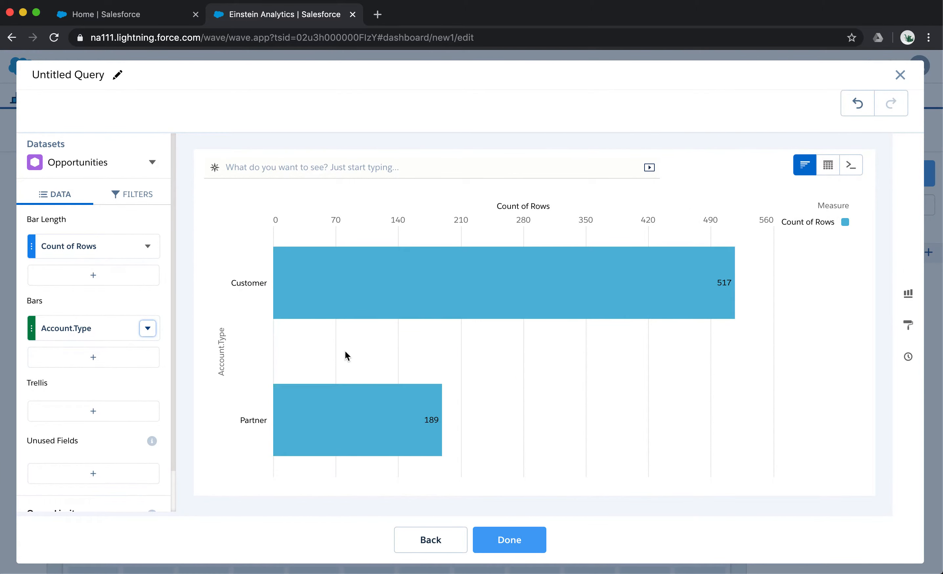
Name the query "Number of Opportunities by Account Type" and finish it
click(64, 75)
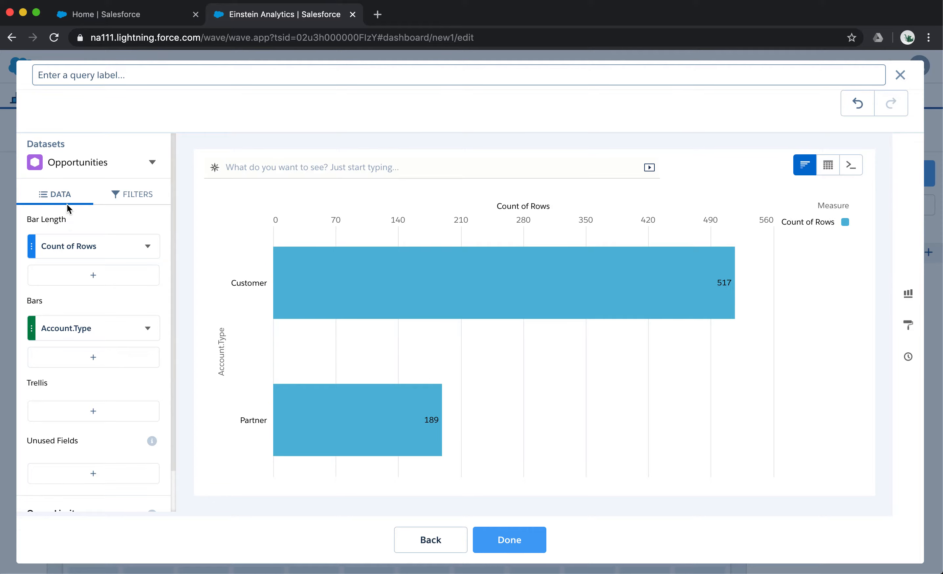
text(Number of Opportunities )
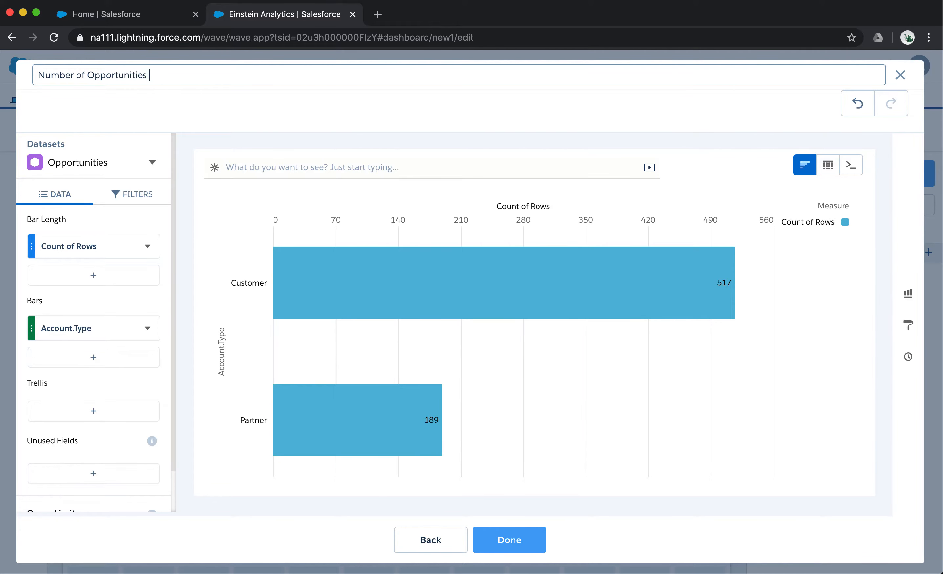
text(by Account Type)
click(510, 533)
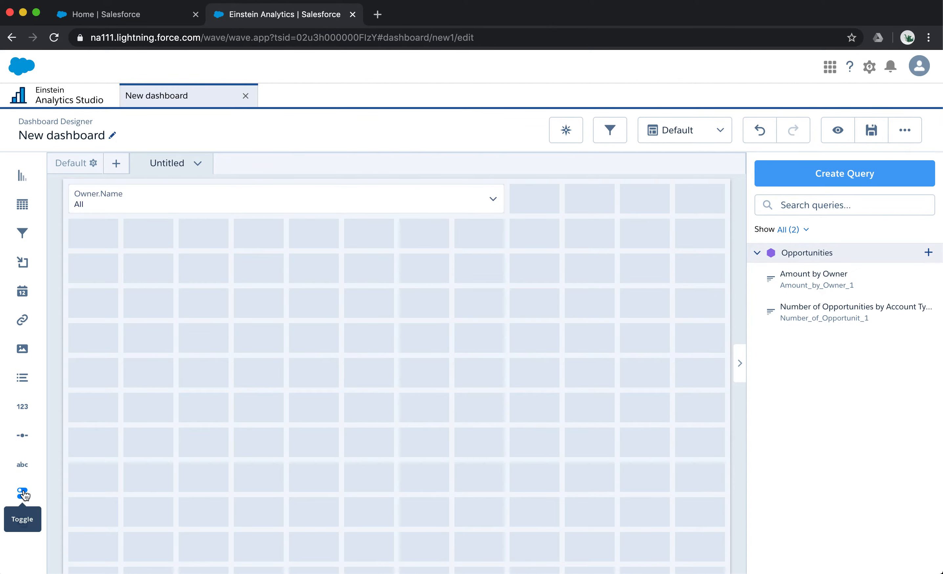
Place a toggle widget six columns wide in the canvas's third row, at its left edge, with the Number of Opportunities by Account Type query
drag(22, 493, 139, 271)
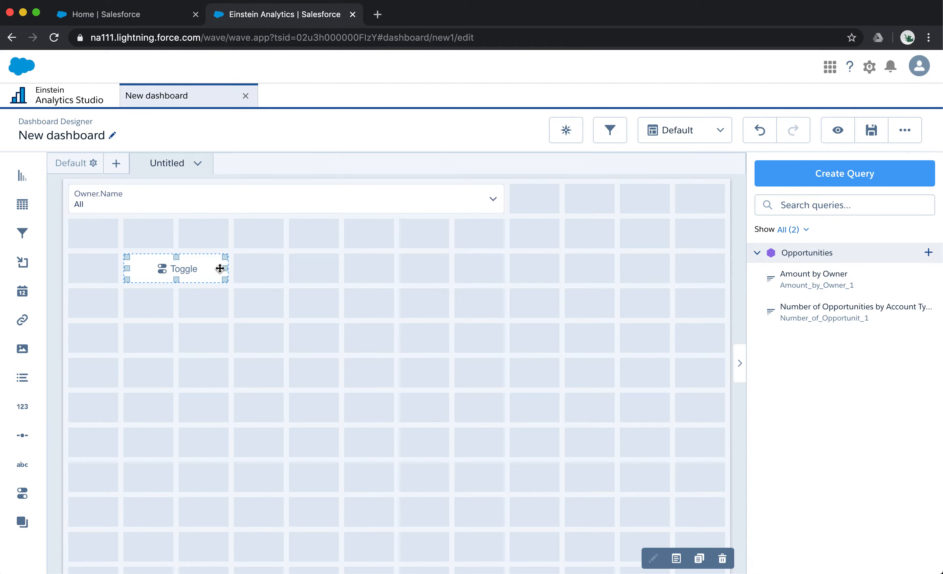
drag(225, 268, 402, 266)
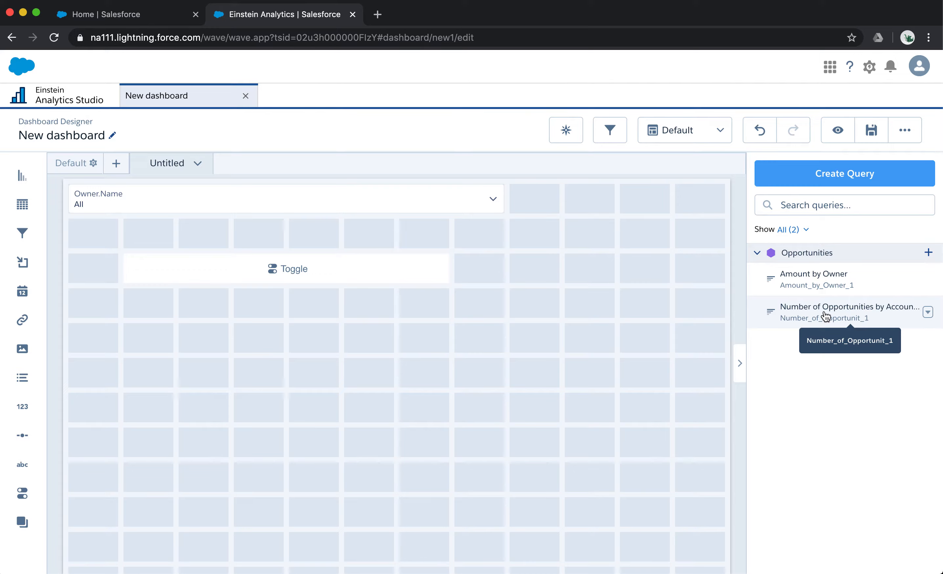
drag(825, 319, 255, 270)
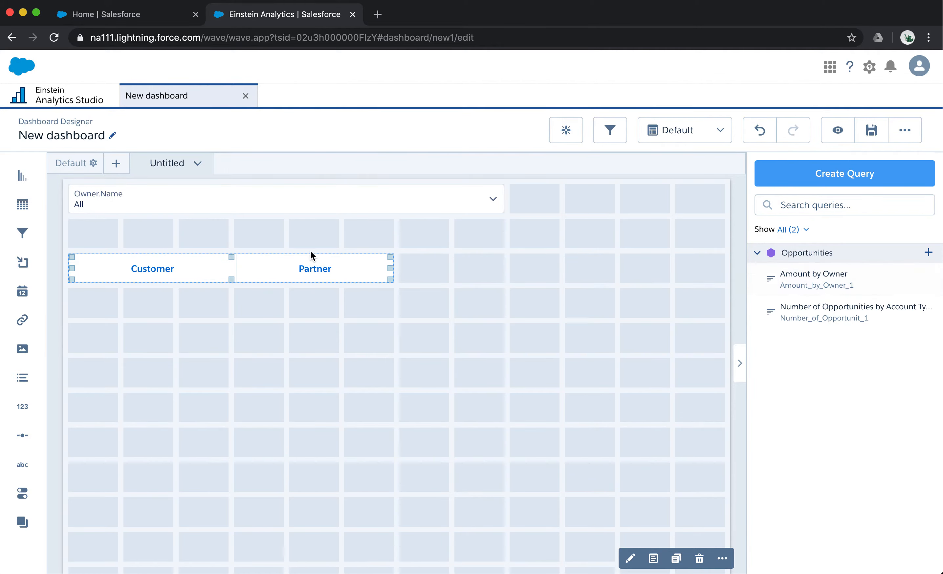
Place a chart widget about five columns by seven rows to the right of the toggle and assign the Amount by Owner query
drag(22, 181, 462, 283)
drag(612, 352, 697, 473)
drag(815, 278, 668, 335)
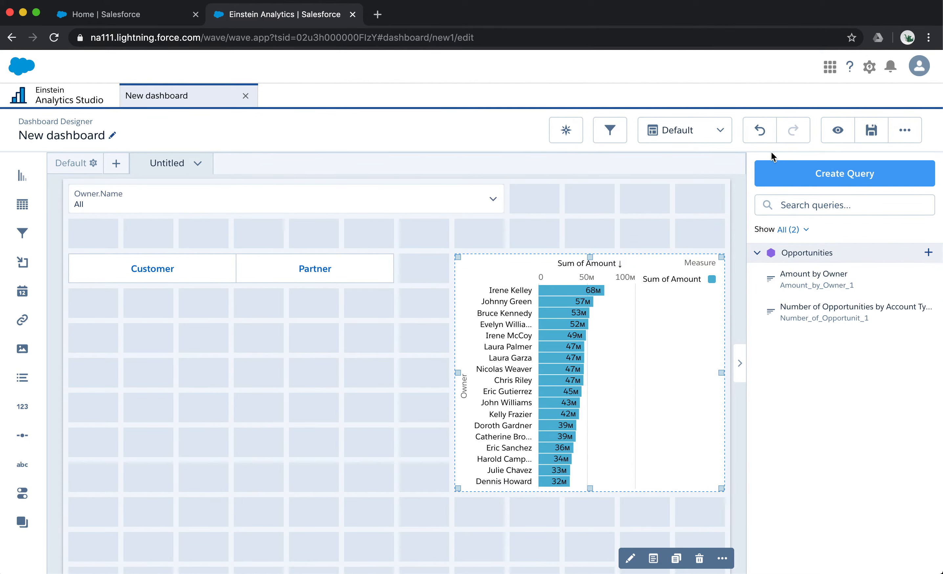
Preview the dashboard, test the toggle's Partner and Customer filters on the chart, clear the selection, and return to editing
click(838, 130)
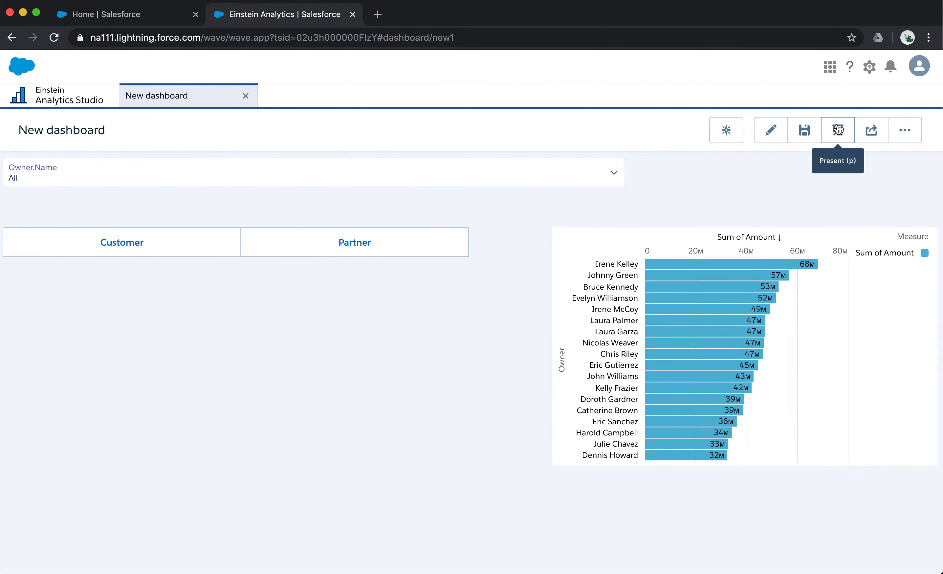
click(390, 245)
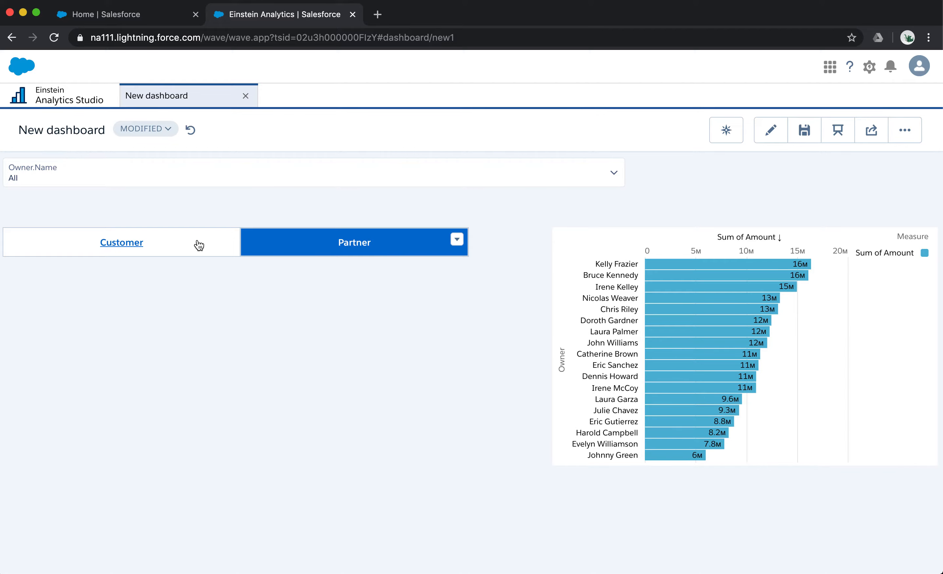
click(178, 245)
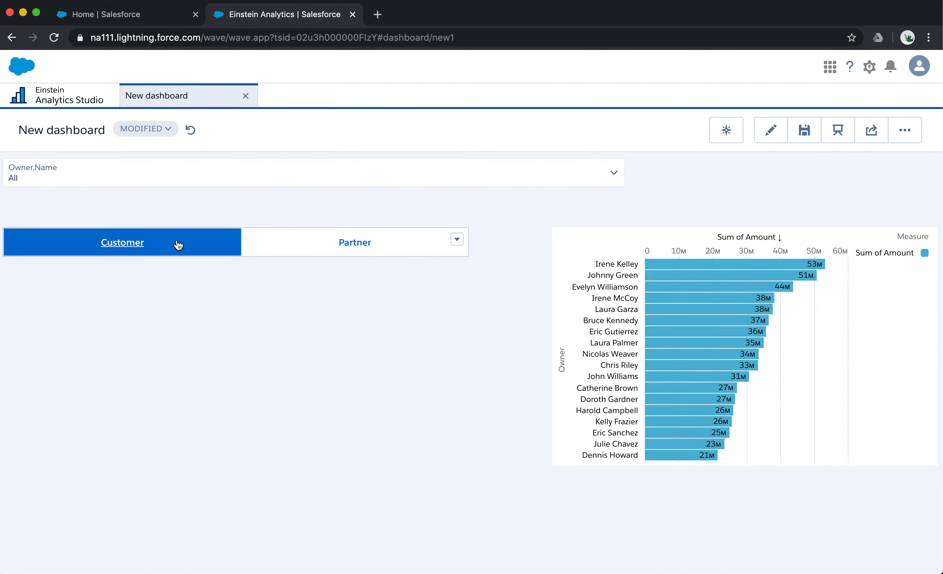
click(179, 246)
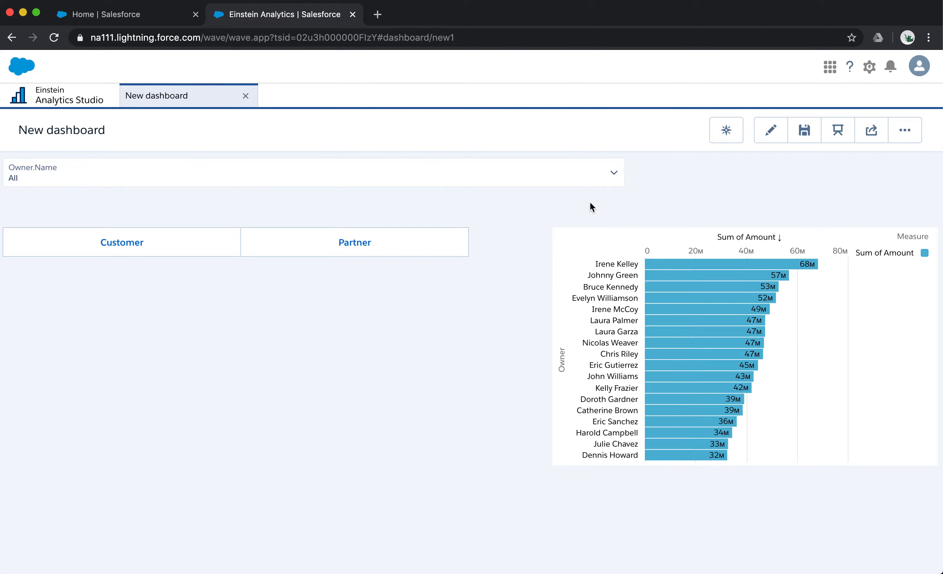
click(773, 133)
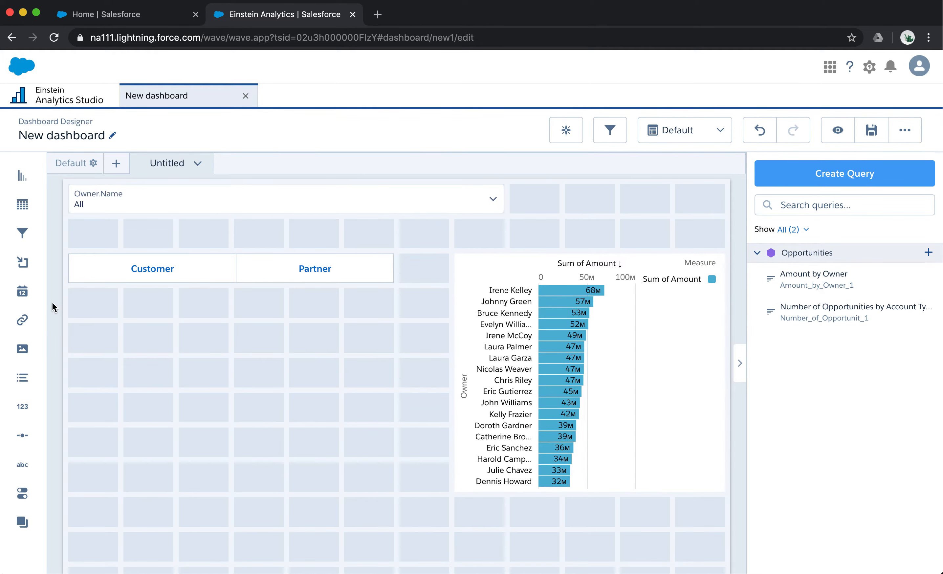
Place a date widget three columns wide directly below the toggle and link it to the Opportunities Close Date field
drag(22, 294, 102, 313)
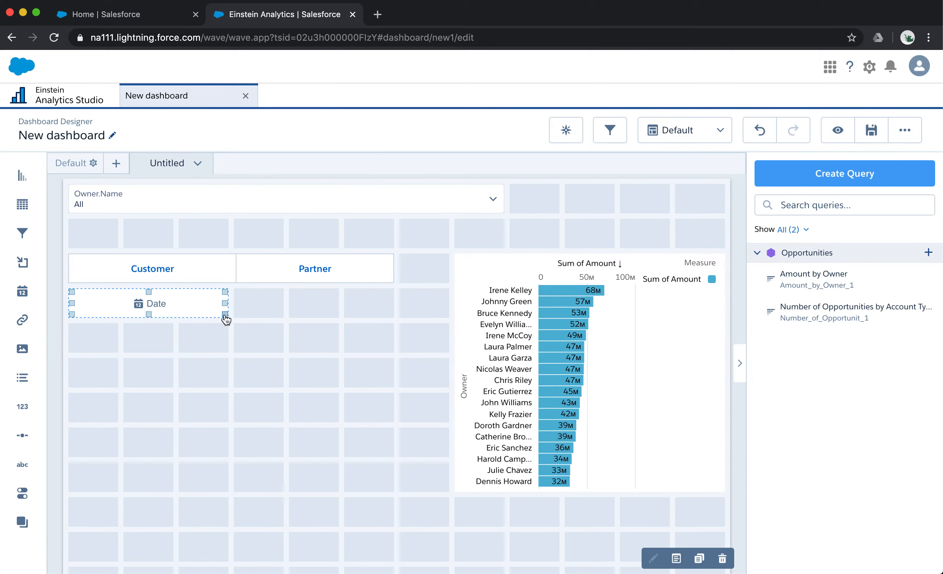
click(154, 304)
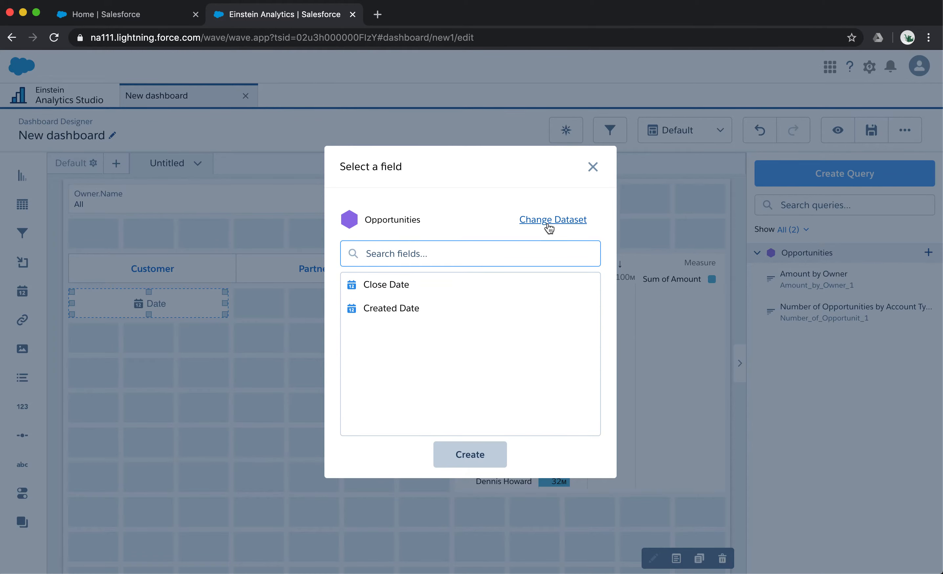
click(393, 290)
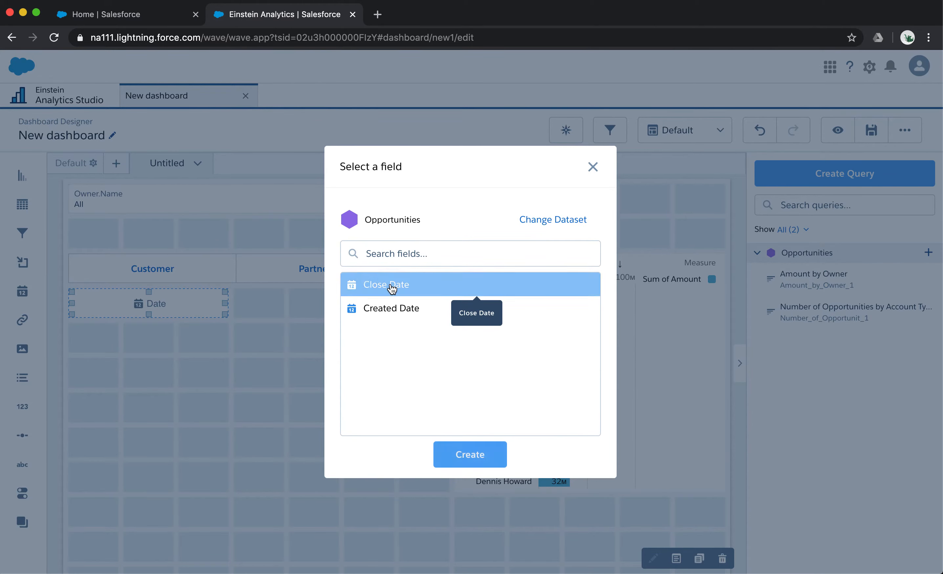
click(465, 452)
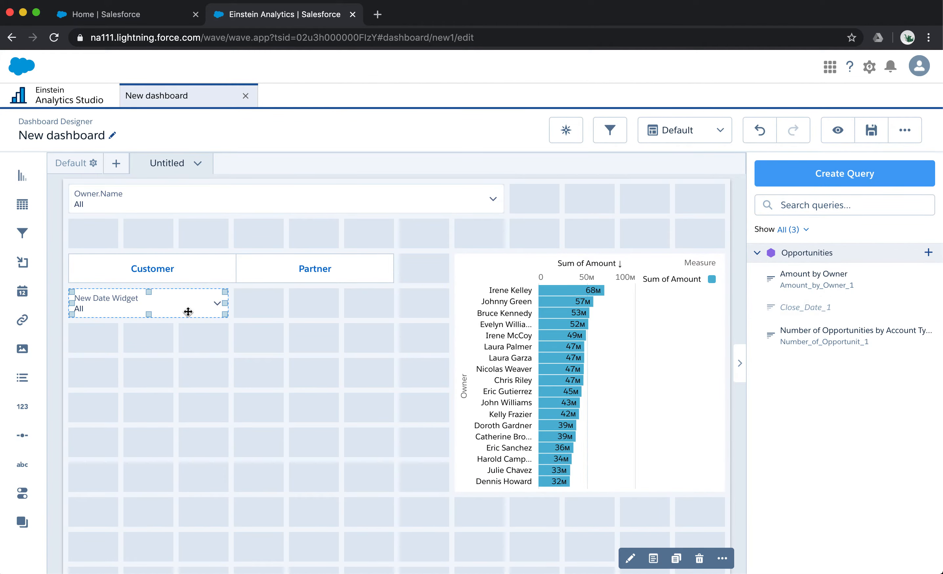
Preview the dashboard, test the date widget by filtering the chart to Current Fiscal Year, and return to editing
click(838, 130)
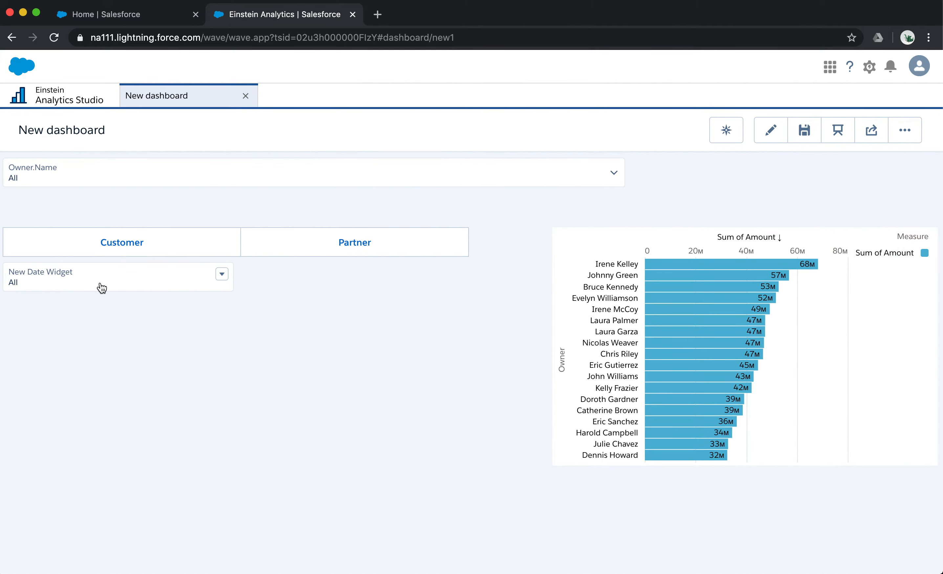
click(98, 282)
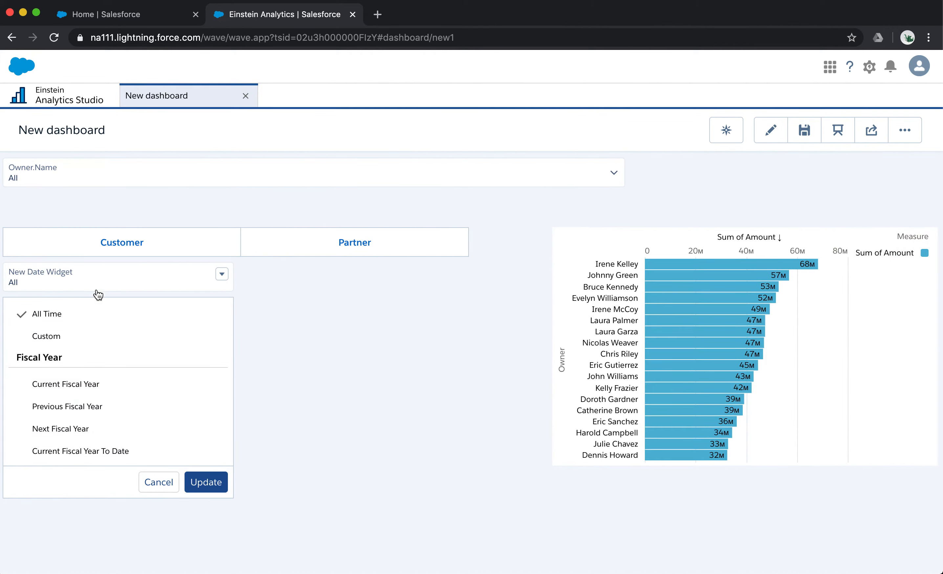
click(117, 385)
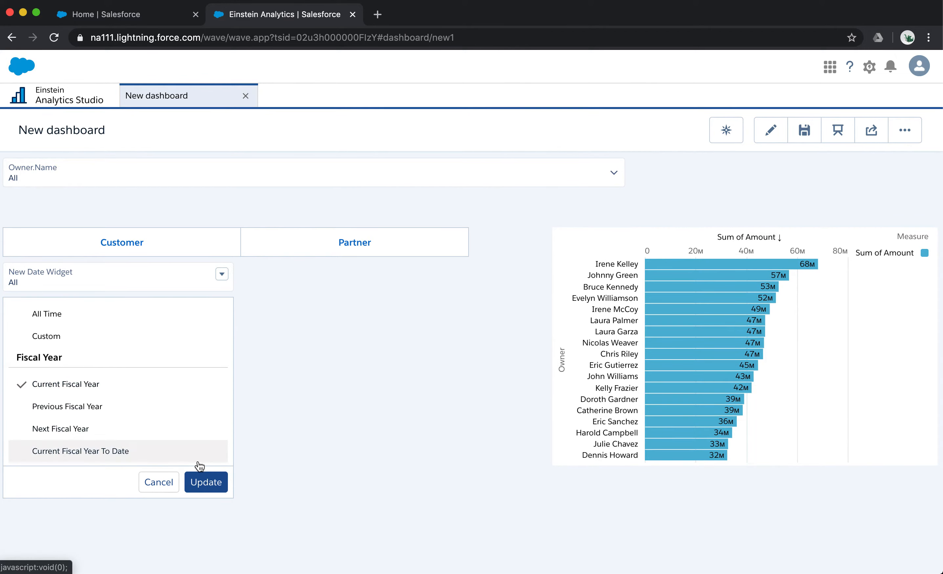
click(204, 480)
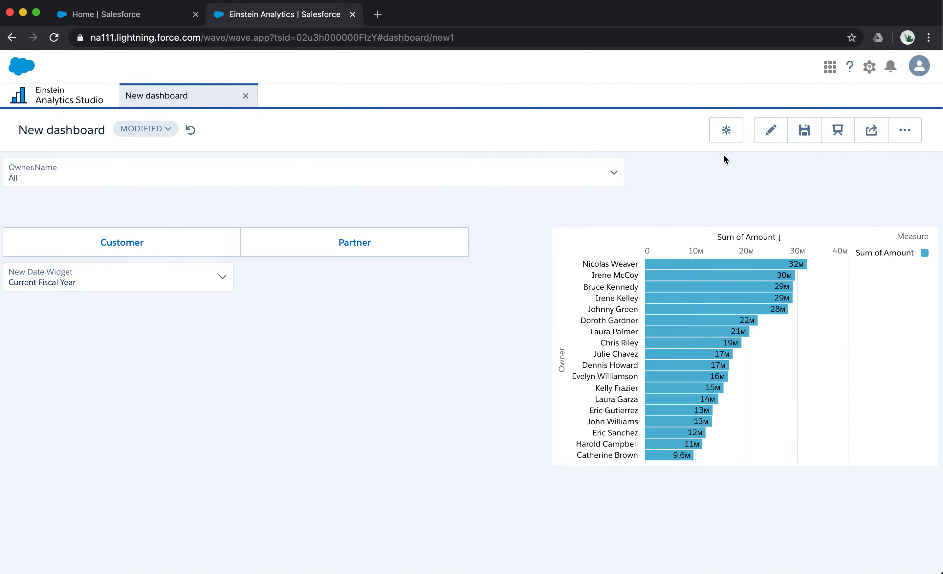
click(770, 130)
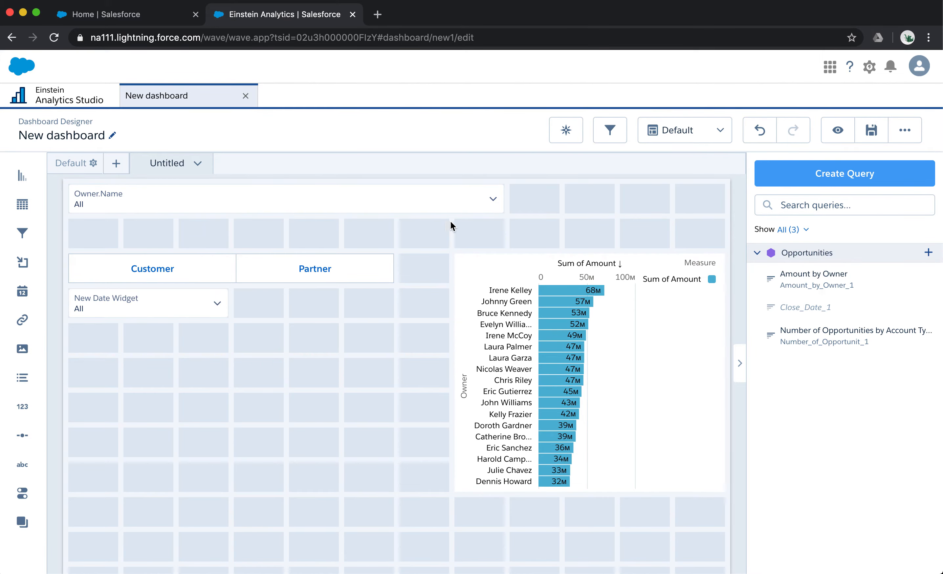
Start another dashboard from the Analytics Studio home, using the Comparison Dashboard template
click(77, 101)
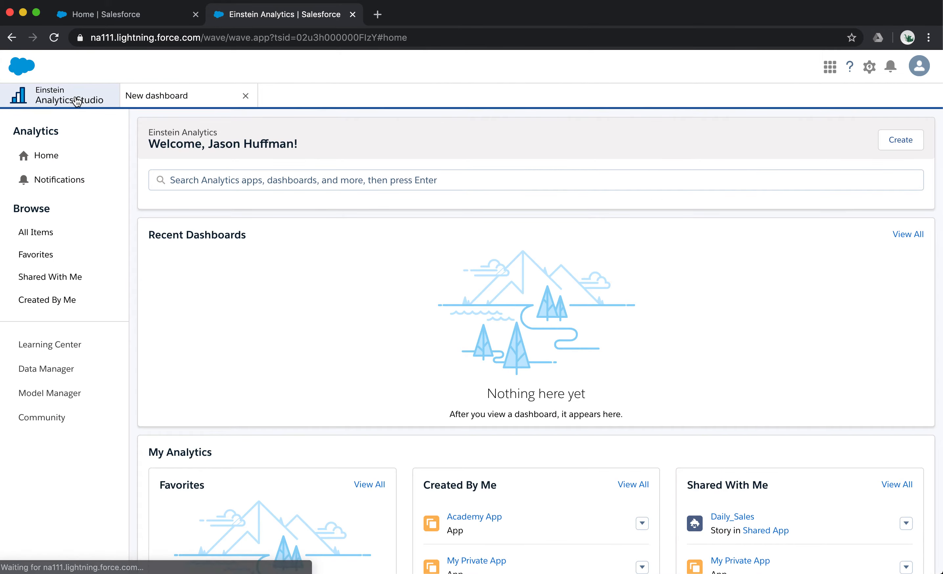
click(901, 141)
click(901, 188)
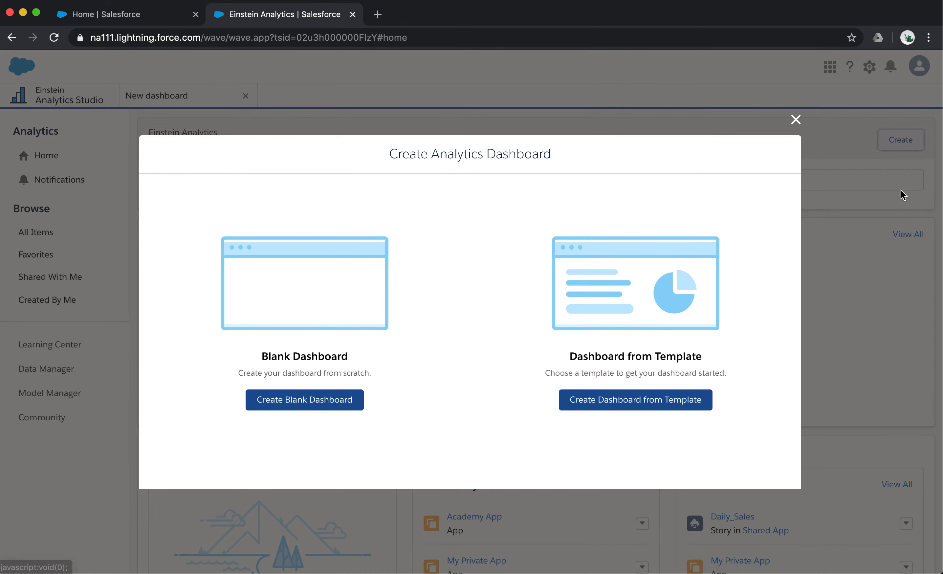
click(650, 403)
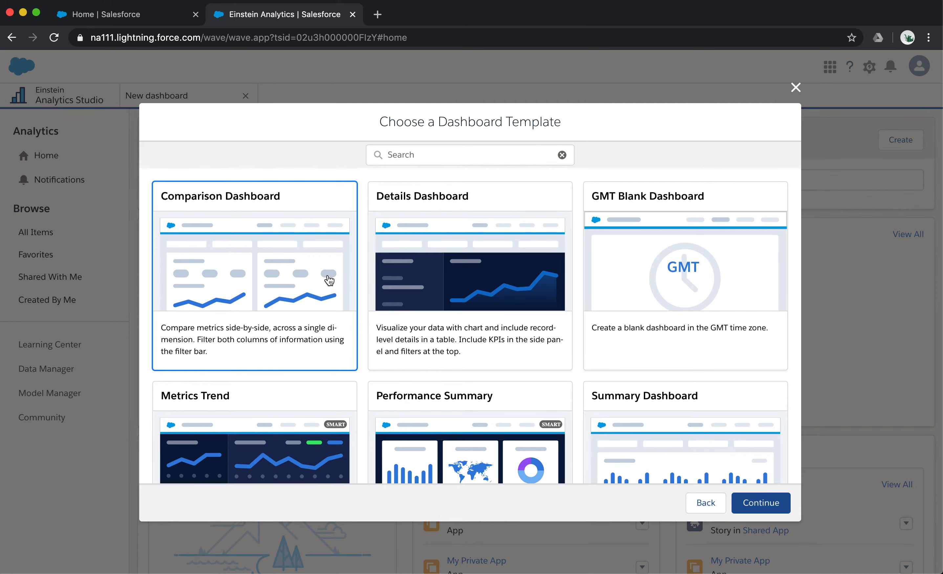
scroll(329, 280, down, 5)
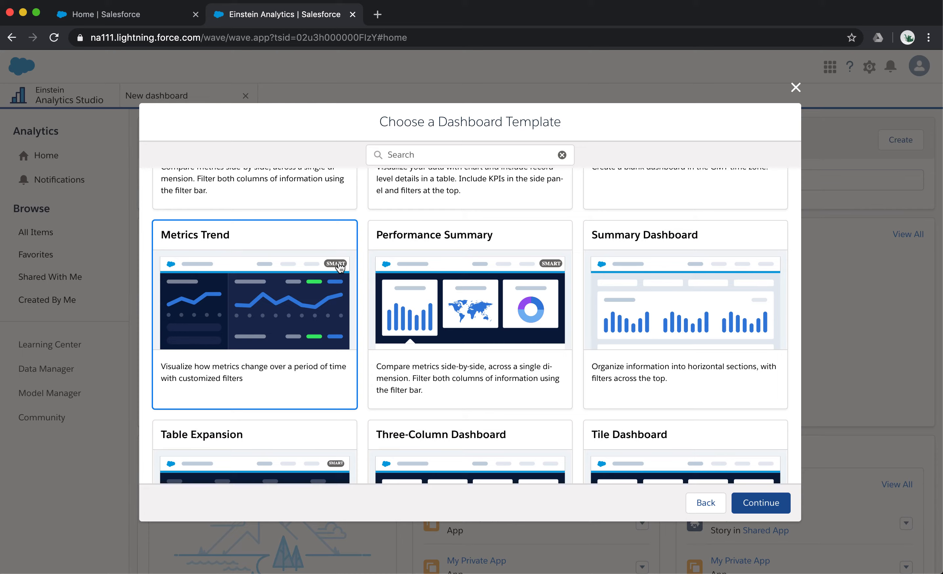
scroll(339, 267, up, 5)
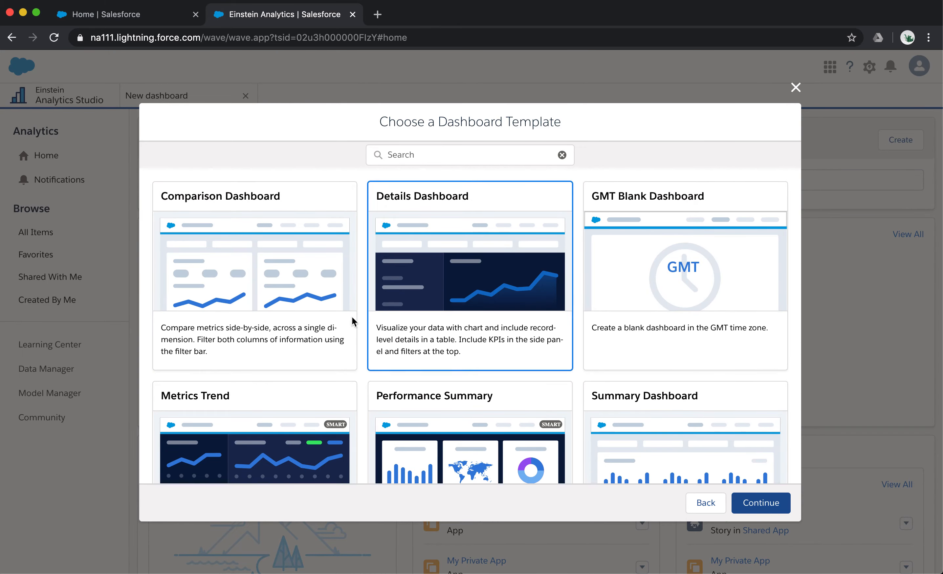
click(295, 289)
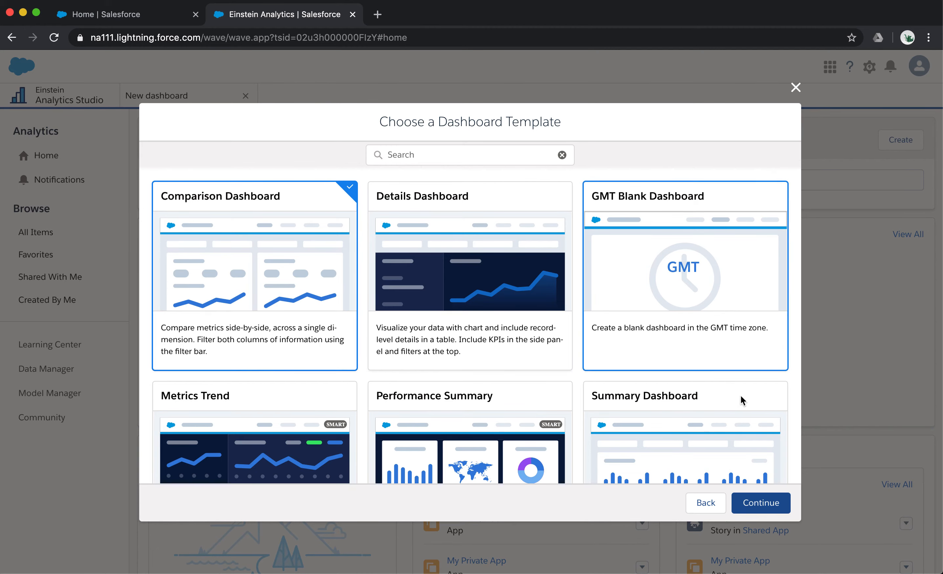
click(772, 505)
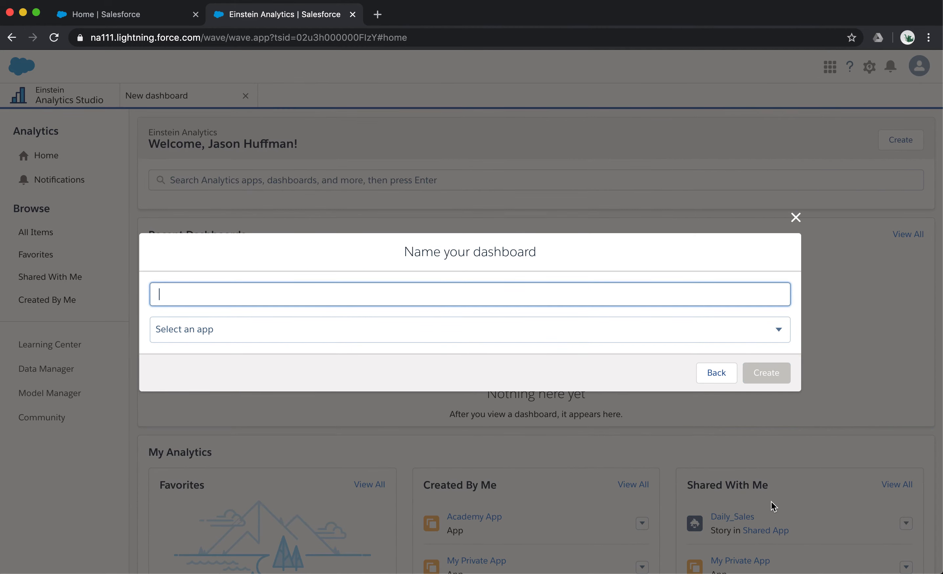
Name the dashboard "Quick Comparison Example" and create it in Shared App
text(Quick Comparison)
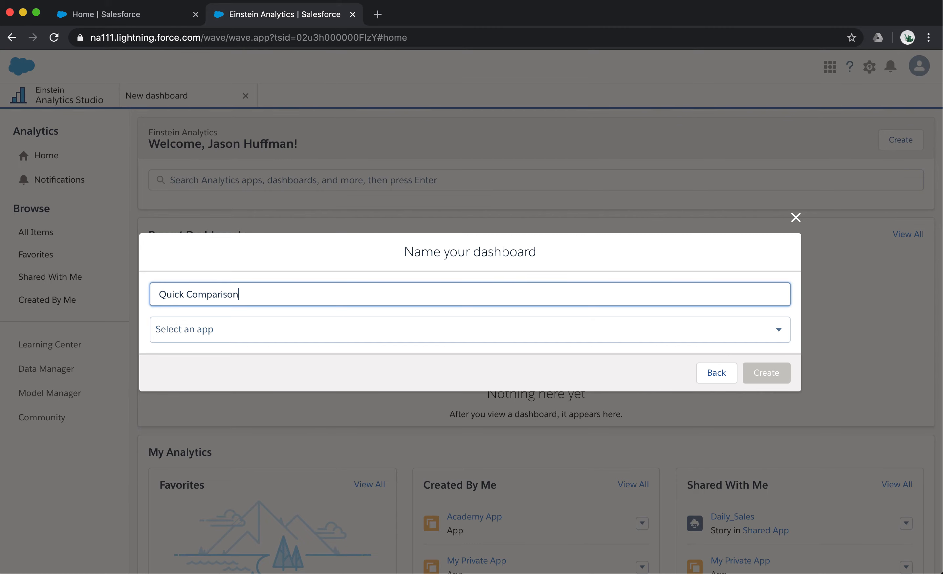
text( Example)
click(638, 332)
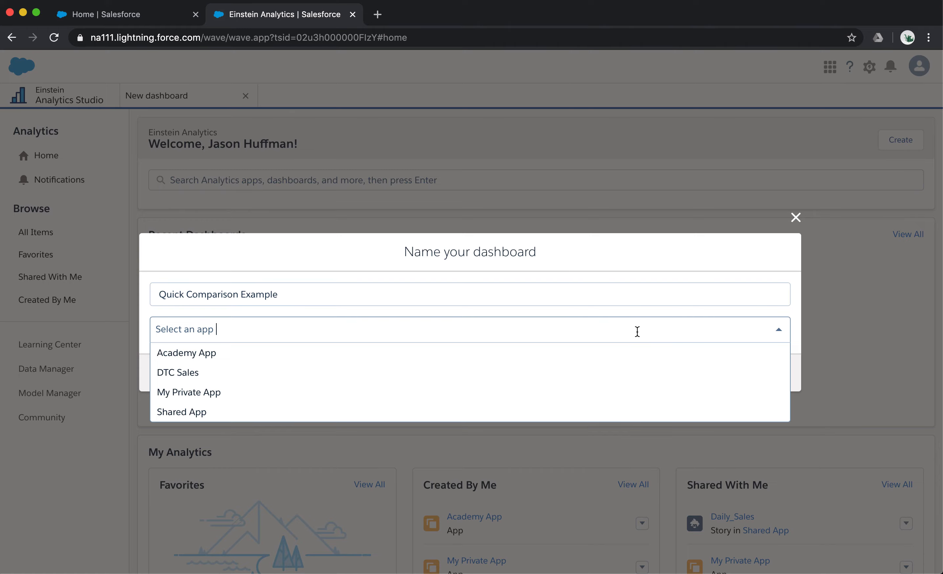
click(400, 408)
click(778, 372)
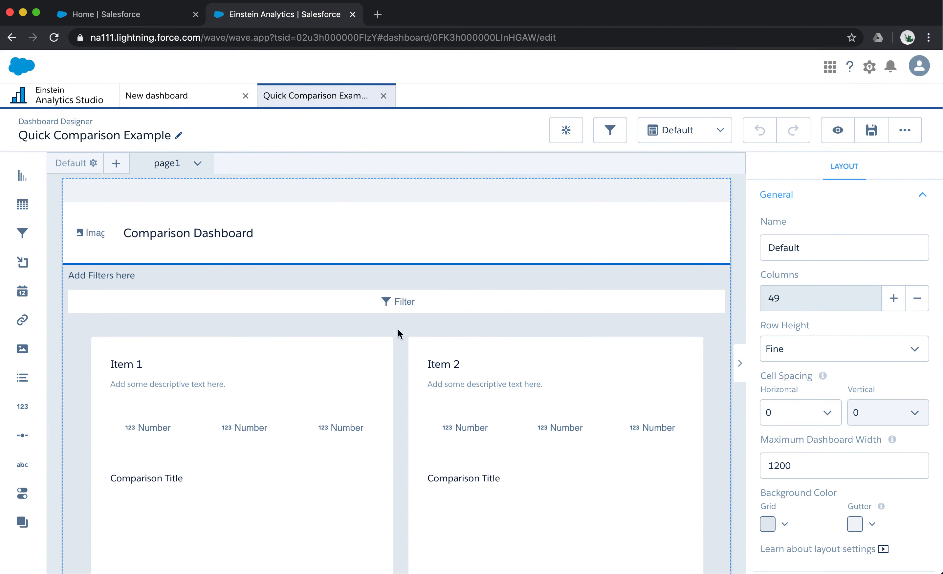
Create a query on the Opportunities dataset with the sum of Amount as its bar length
scroll(398, 329, down, 5)
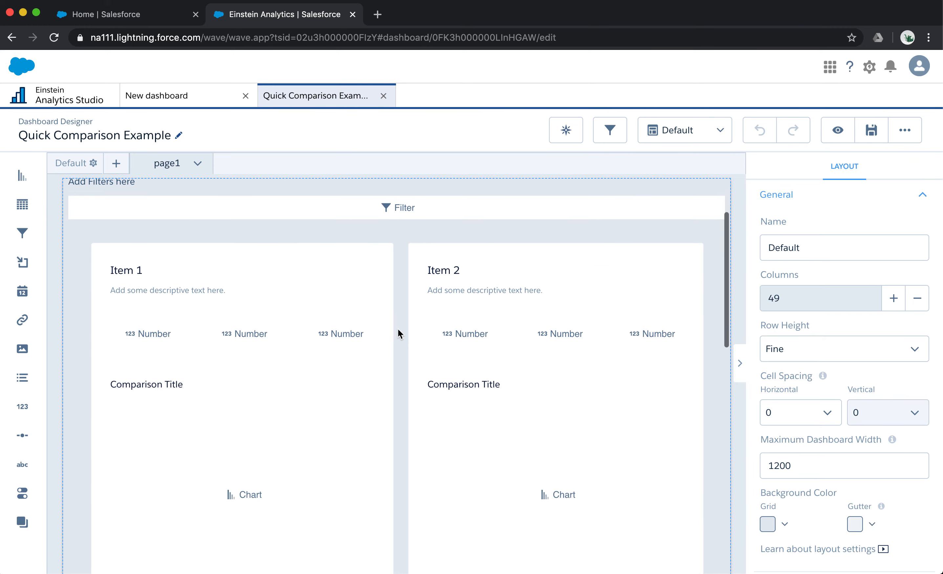
scroll(398, 330, up, 5)
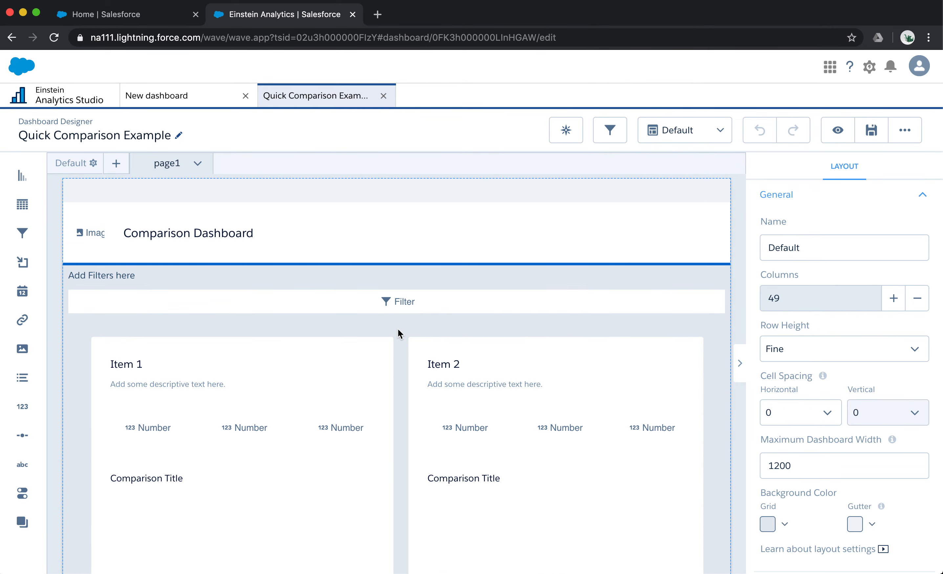
scroll(397, 328, down, 5)
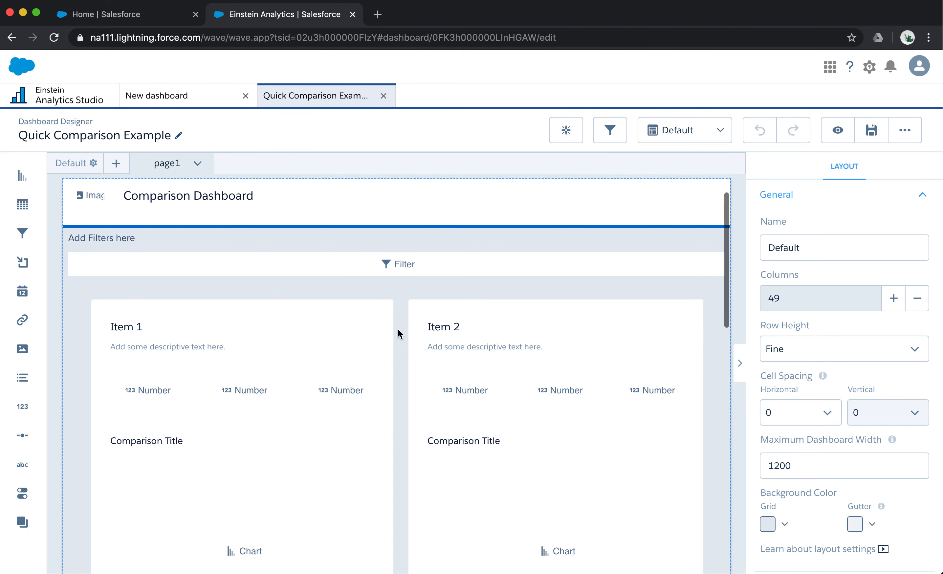
scroll(398, 329, up, 2)
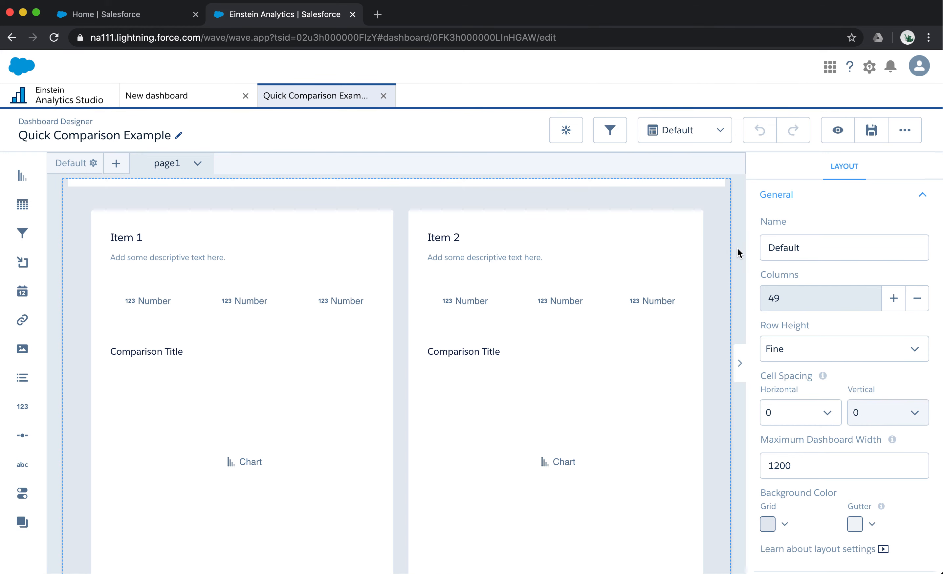
click(738, 237)
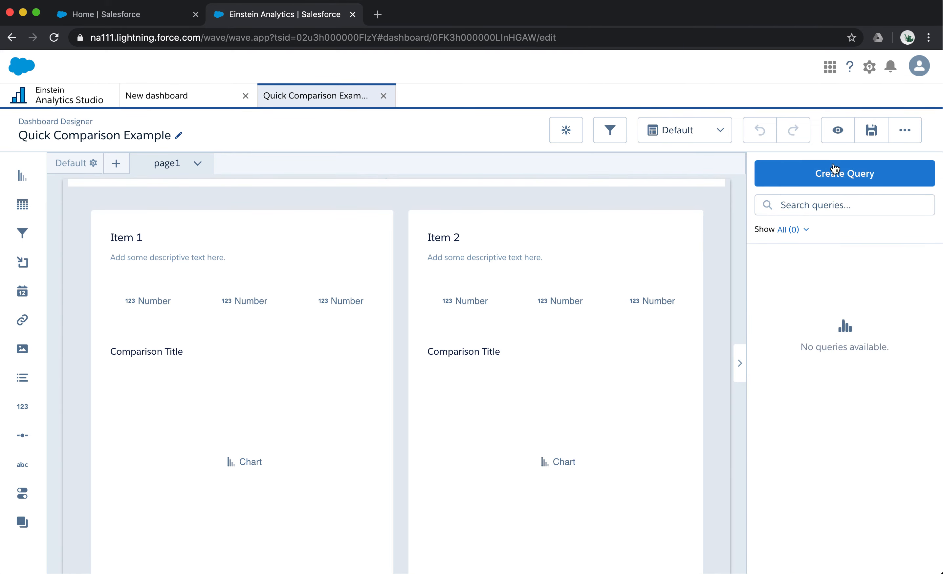
click(850, 175)
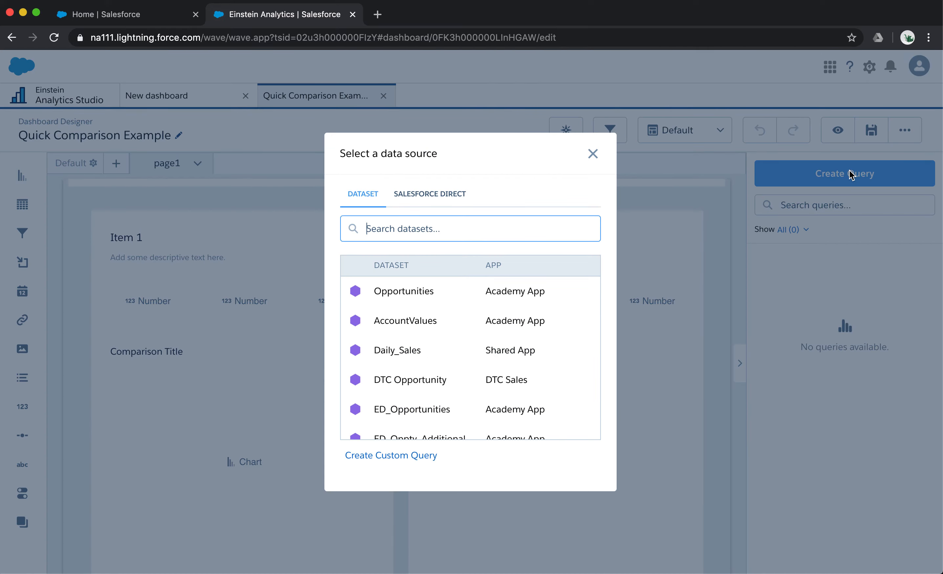
click(416, 293)
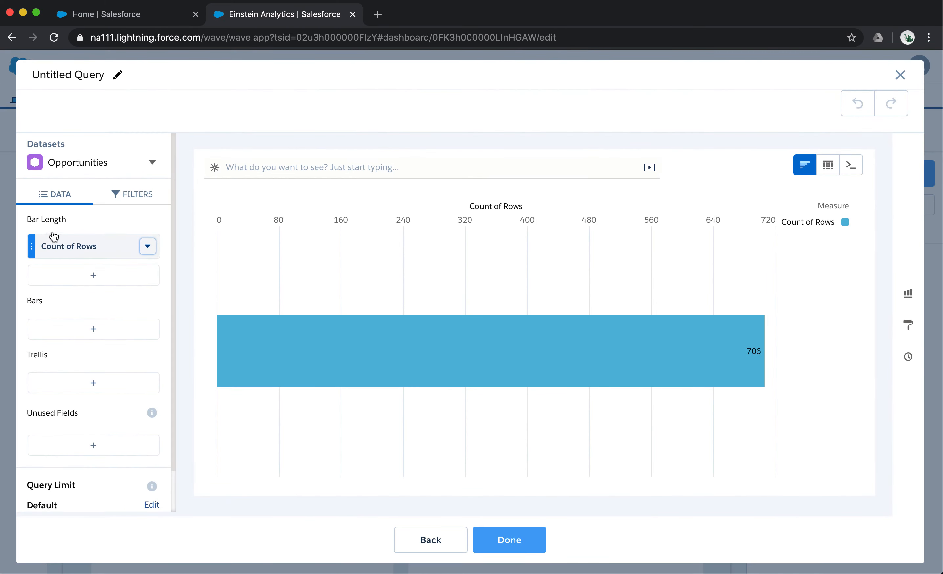
click(77, 246)
click(196, 311)
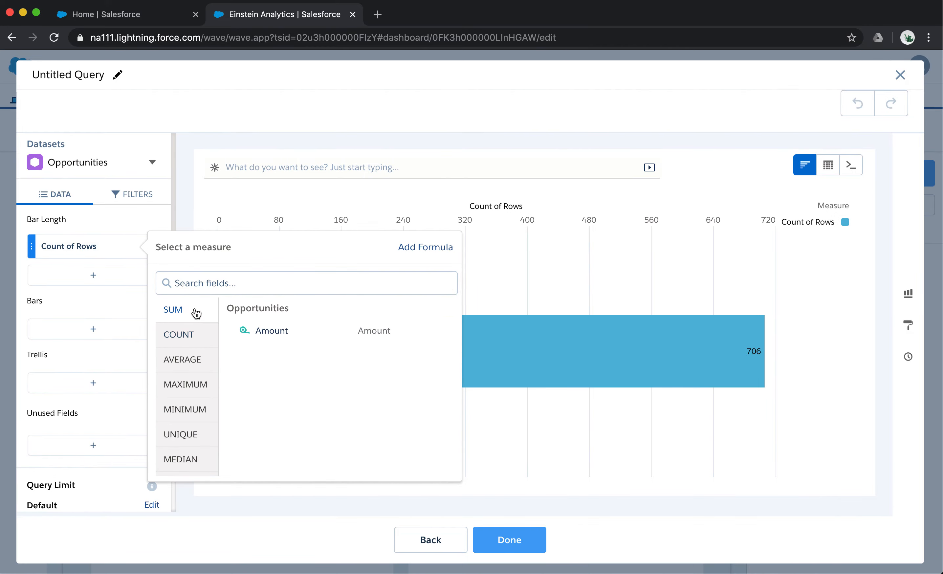
click(280, 330)
Group the query's bars by Owner and sort them by descending Sum of Amount
click(93, 329)
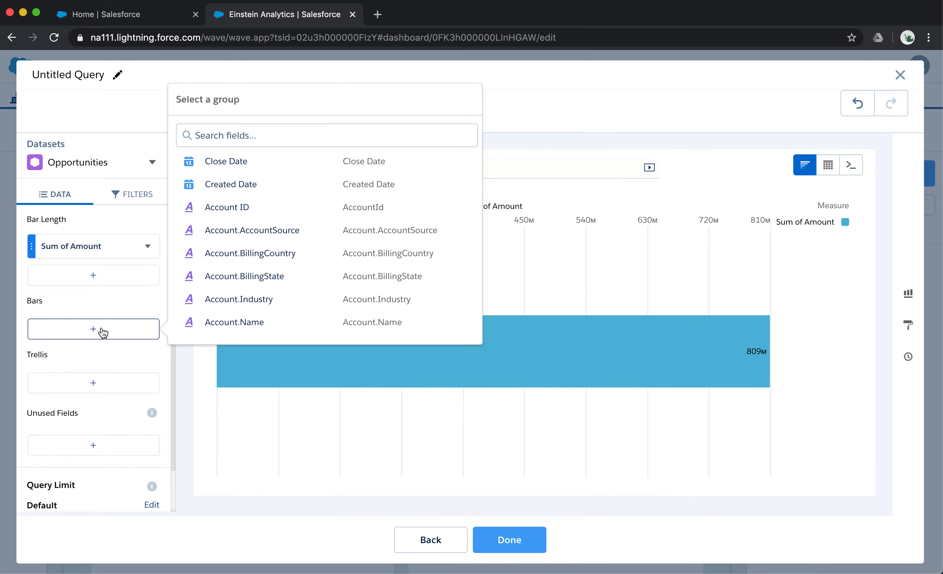
text(owner)
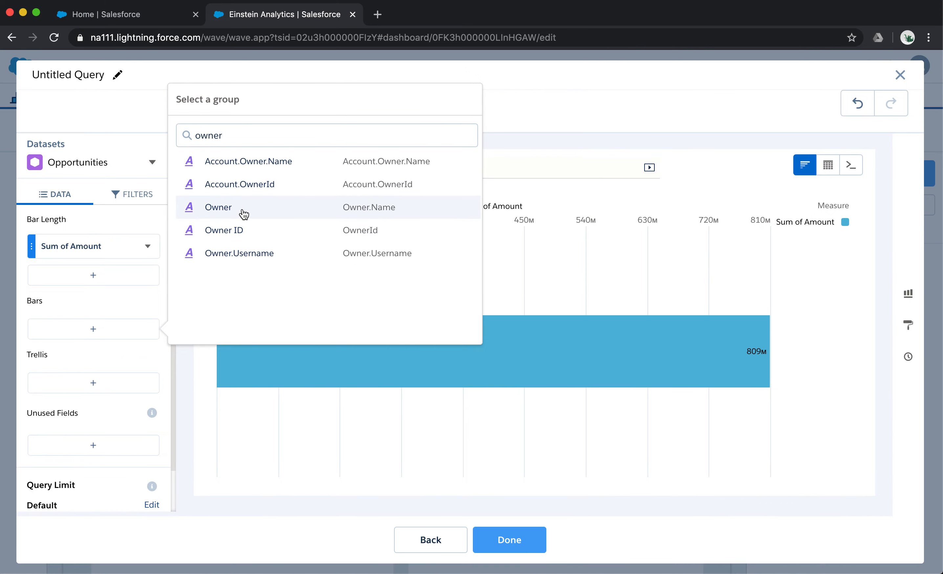
click(243, 214)
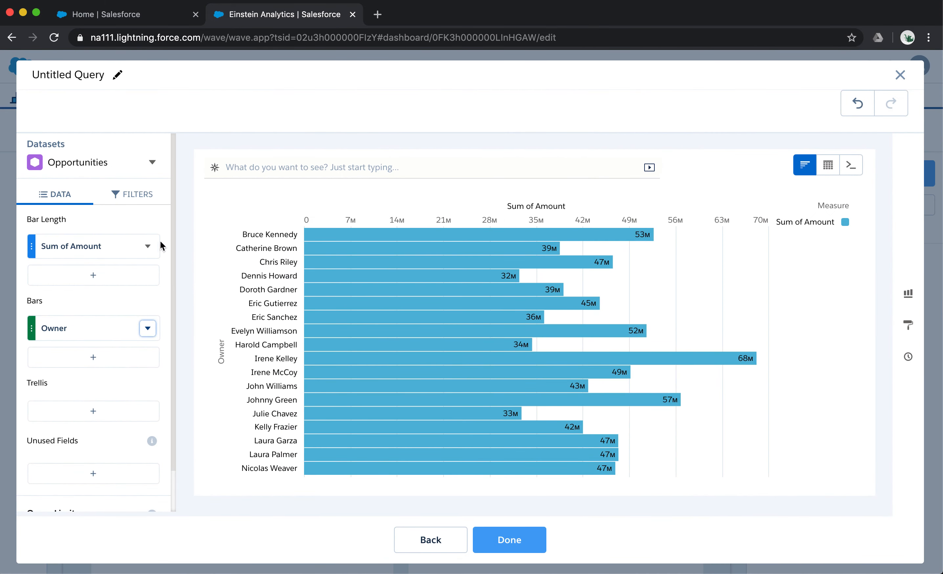
click(147, 246)
click(169, 276)
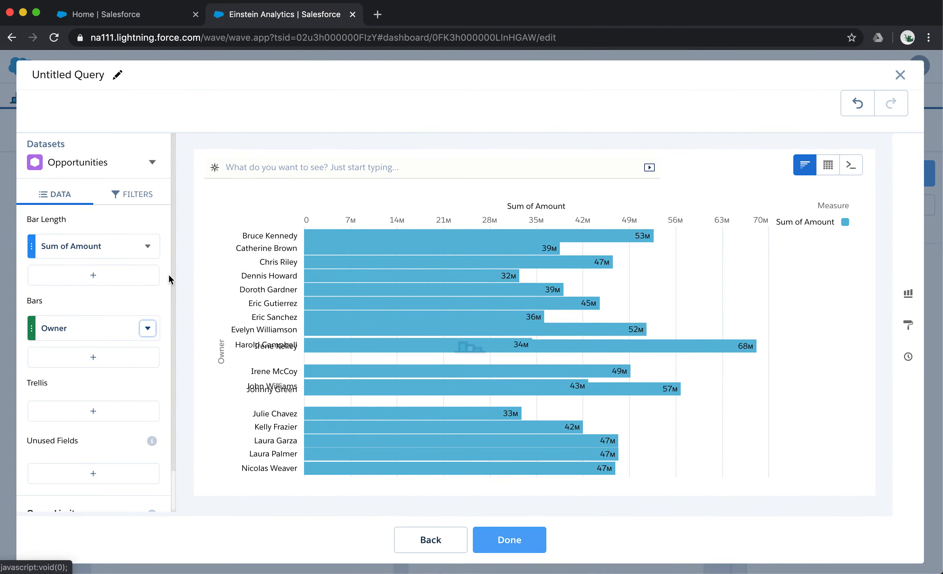
Finish the query under the name "Amount by Owner" and assign it to the chart placeholder in Item 1
click(80, 65)
text(Amount by Owner)
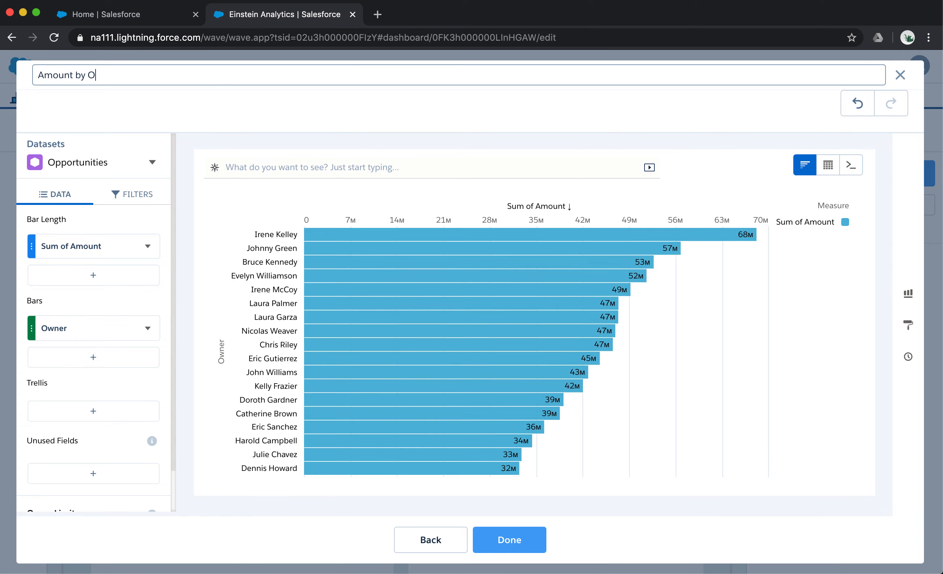
click(522, 541)
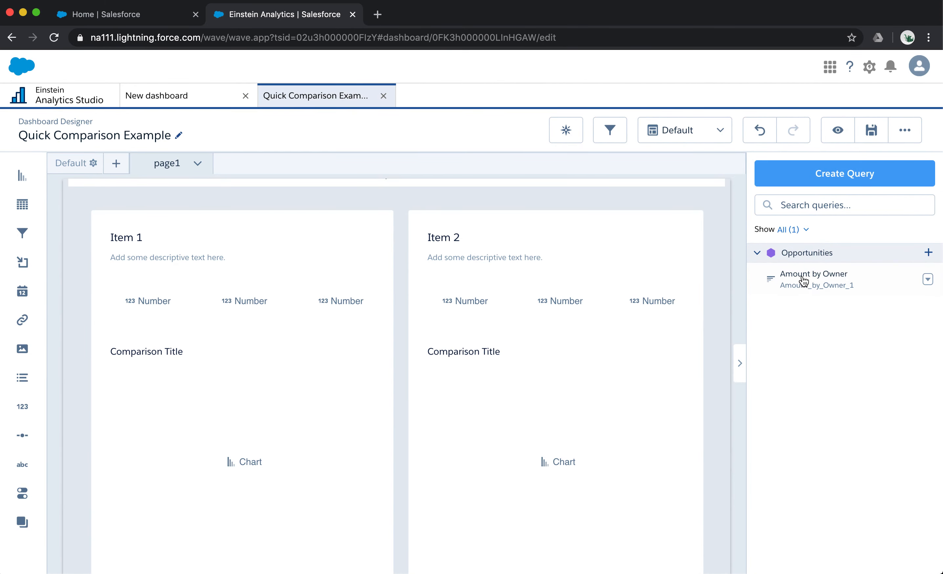
drag(800, 274, 305, 454)
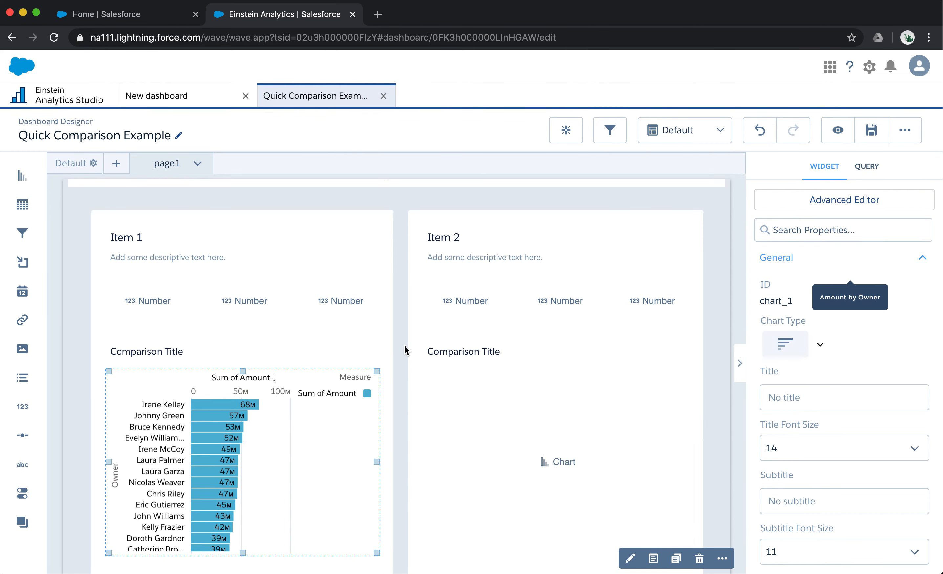
Remove the third number widget from Item 1 and shift the second one toward the freed space
scroll(404, 352, up, 3)
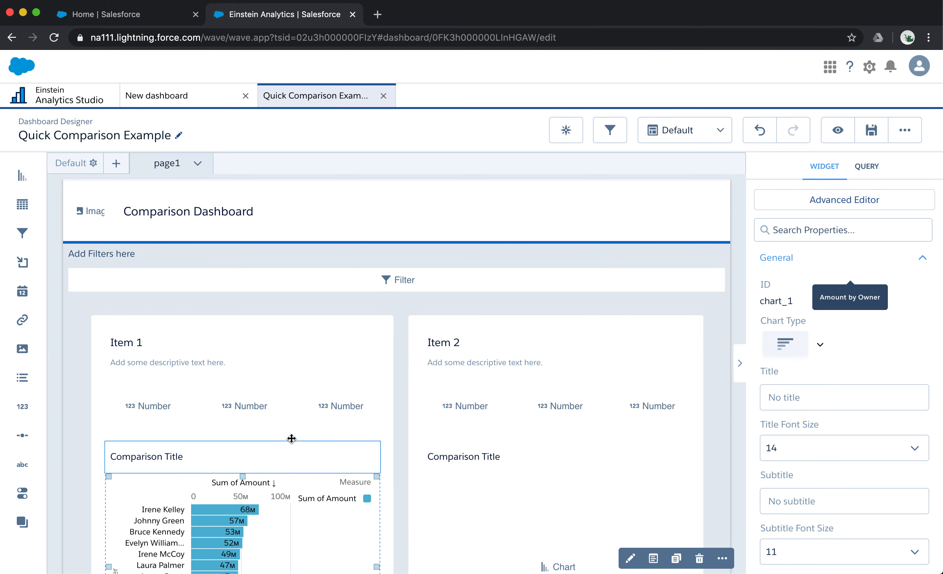
scroll(301, 372, up, 1)
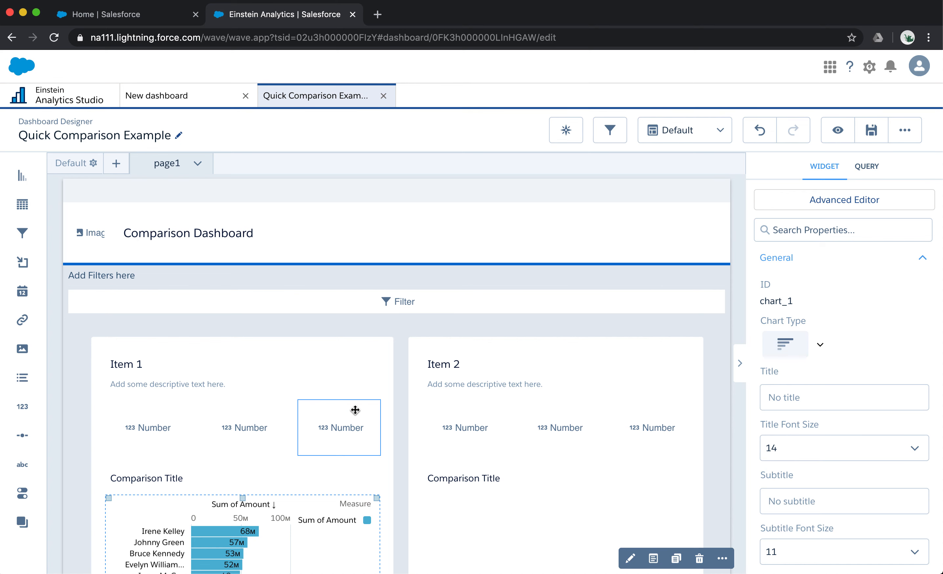
drag(355, 410, 257, 412)
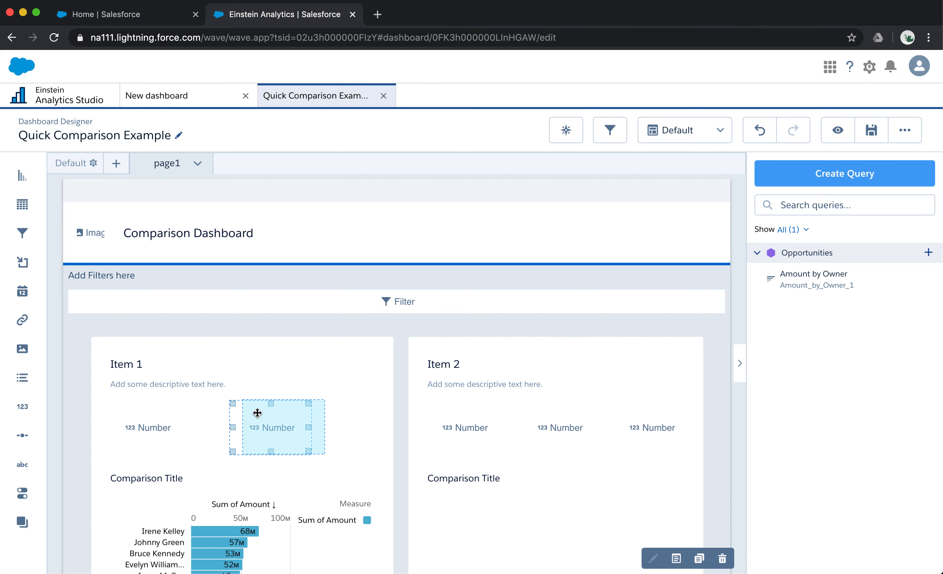